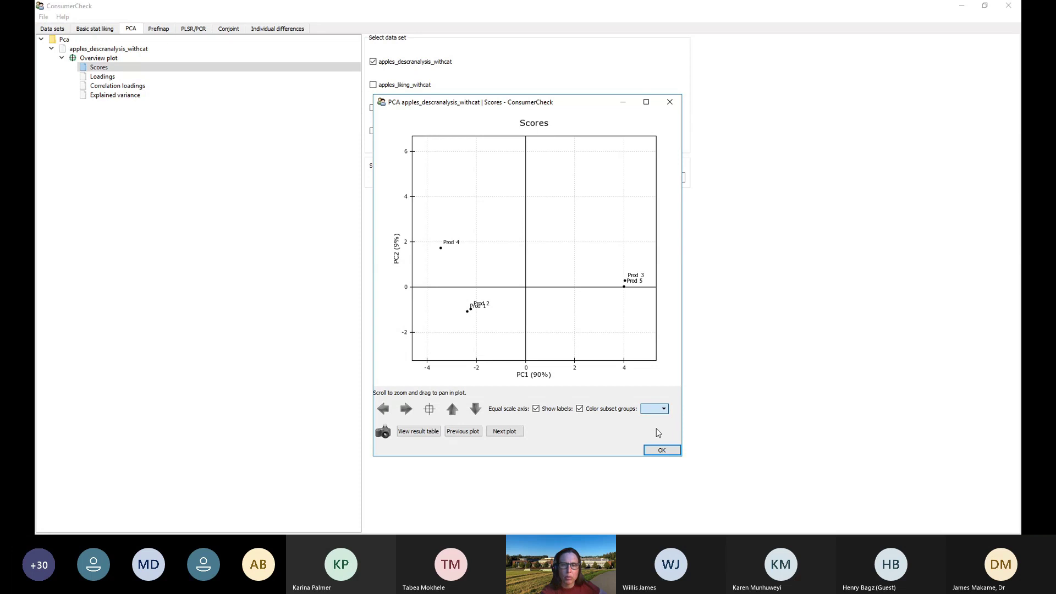
Colour the products in the PCA scores plot by Cat_1, Cat_2 and Cat_3 in turn, and return to Cat_1
left_click(658, 433)
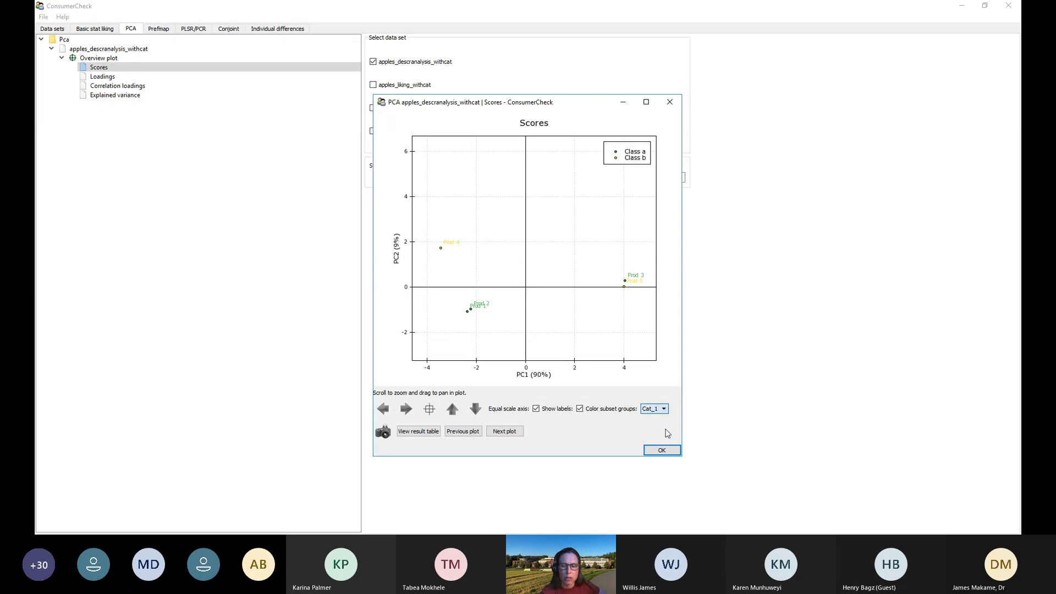
key("Down")
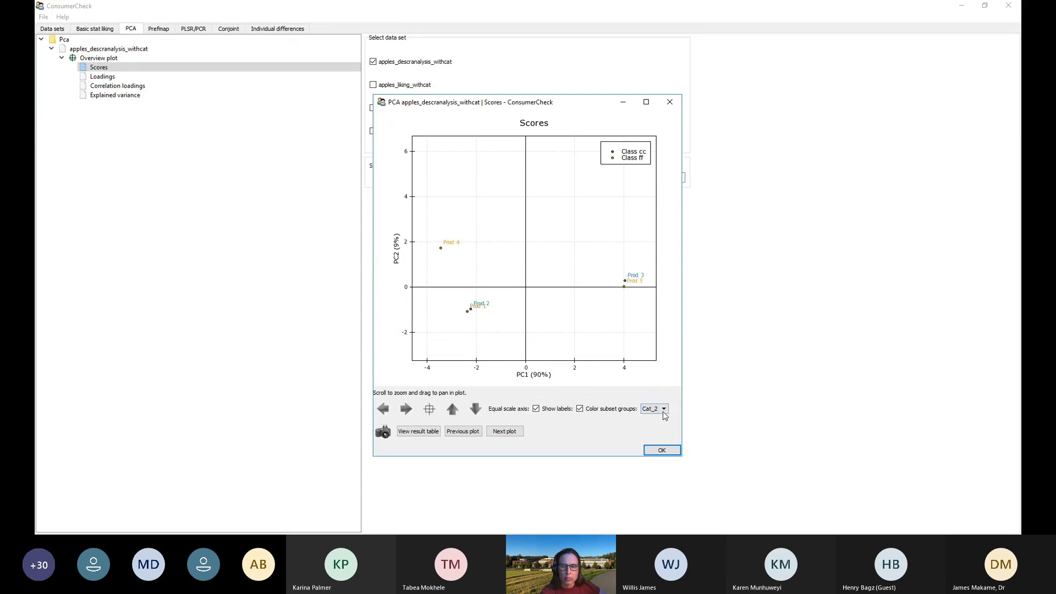
key("Down")
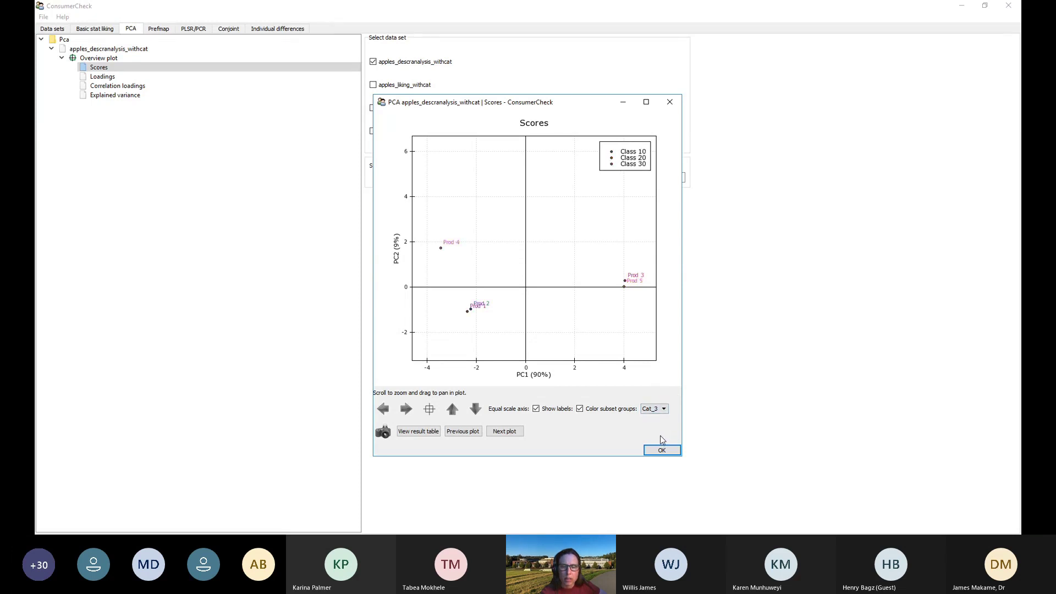
scroll(660, 410, "up", 2)
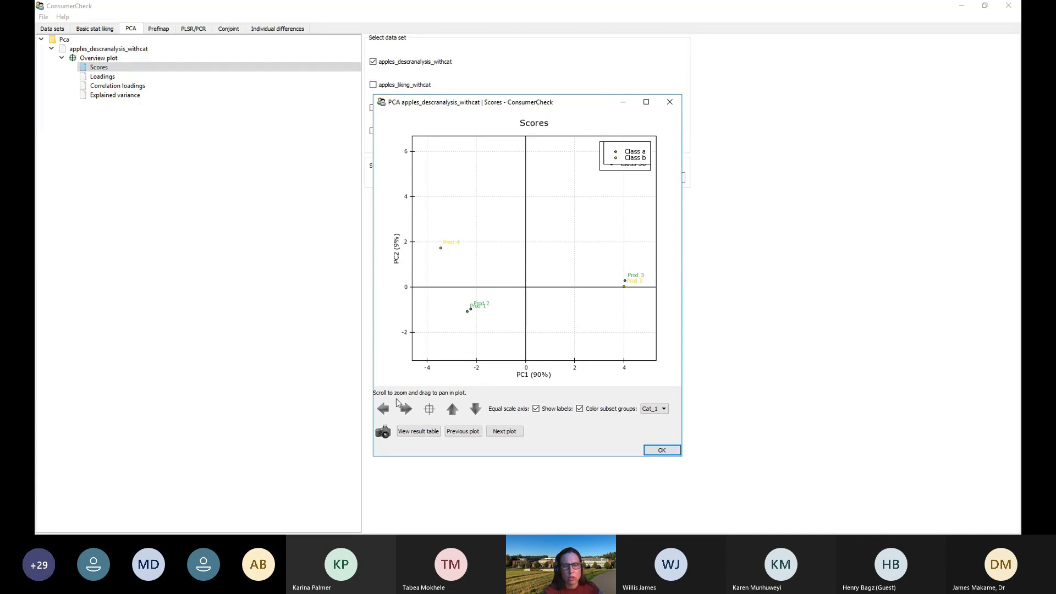
Open the result table of the scores plot, copy it to the clipboard and close the table
left_click(415, 434)
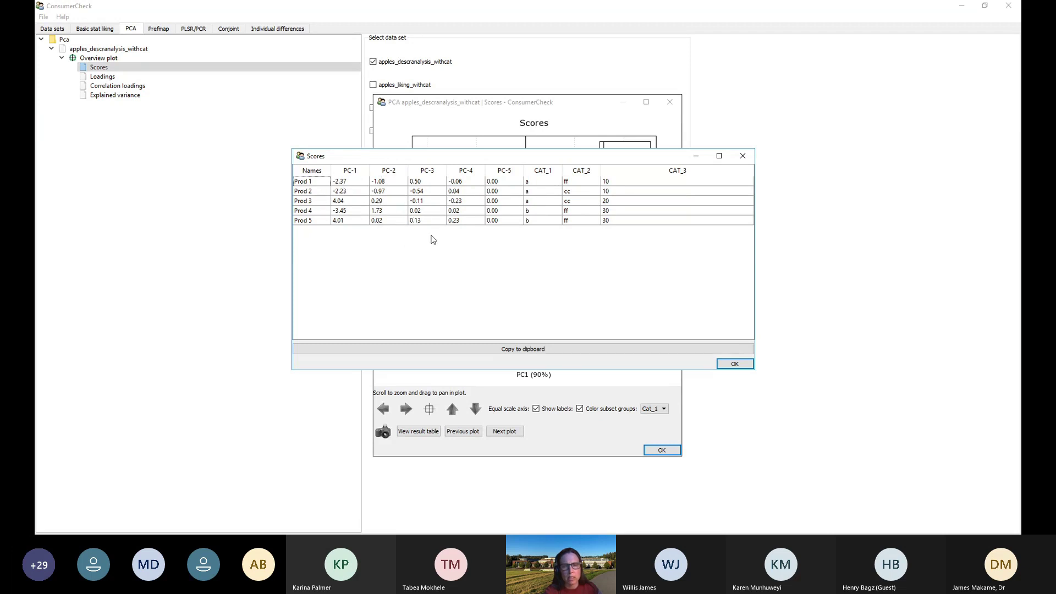
left_click(508, 352)
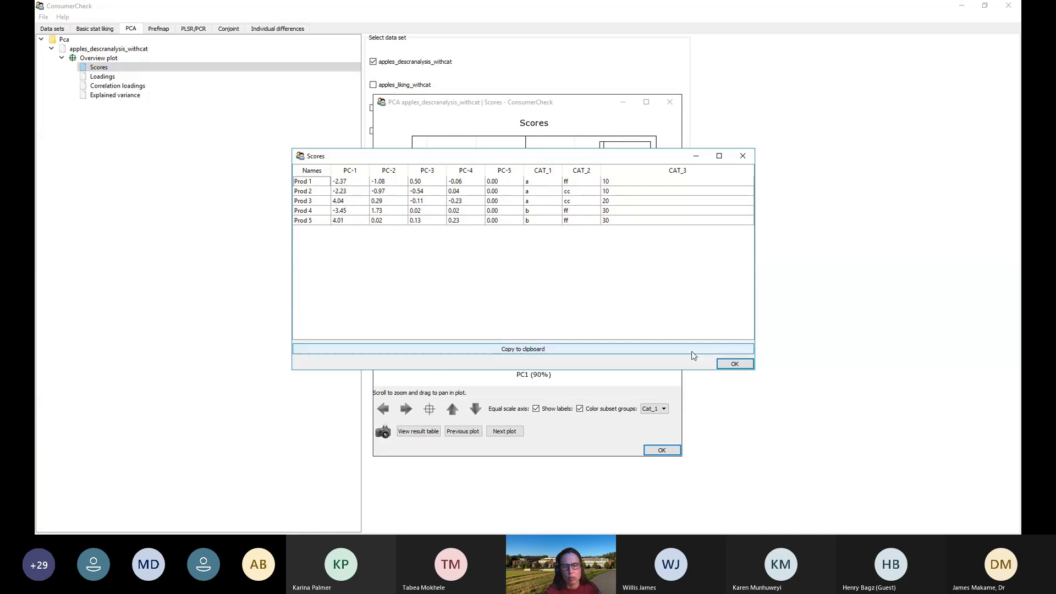
left_click(734, 363)
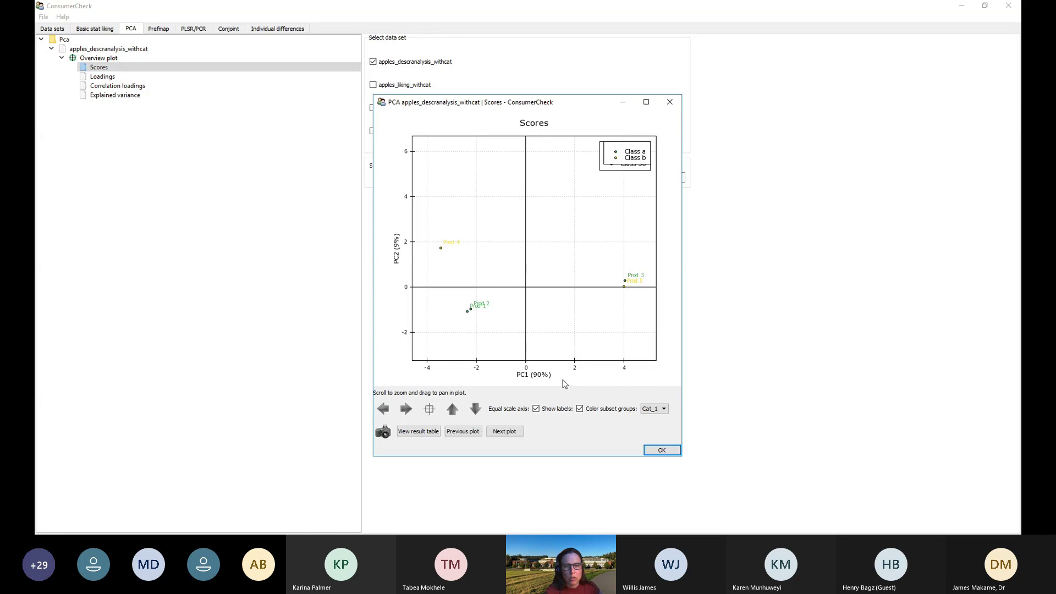
Show the loadings plot for apples_descranalysis_withcat in its own window with equally scaled axes
left_click(509, 432)
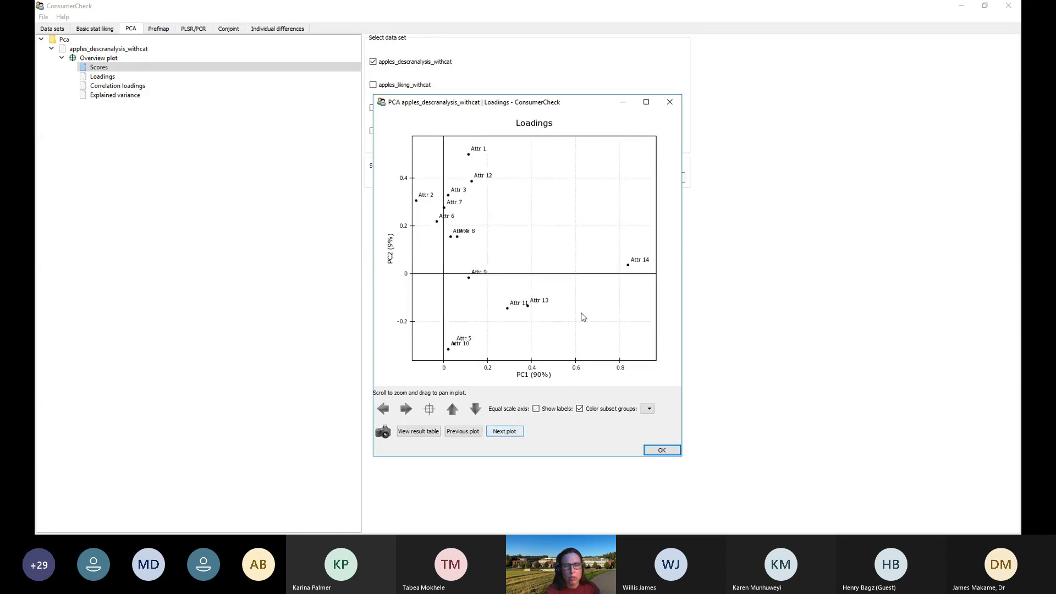
left_click(669, 450)
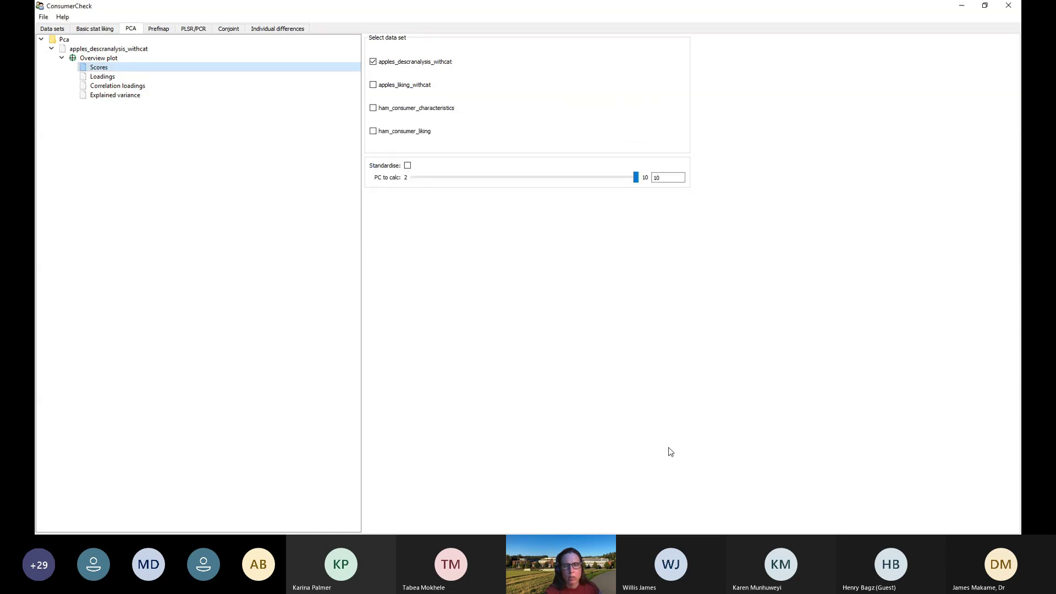
left_click(104, 80)
double_click(104, 80)
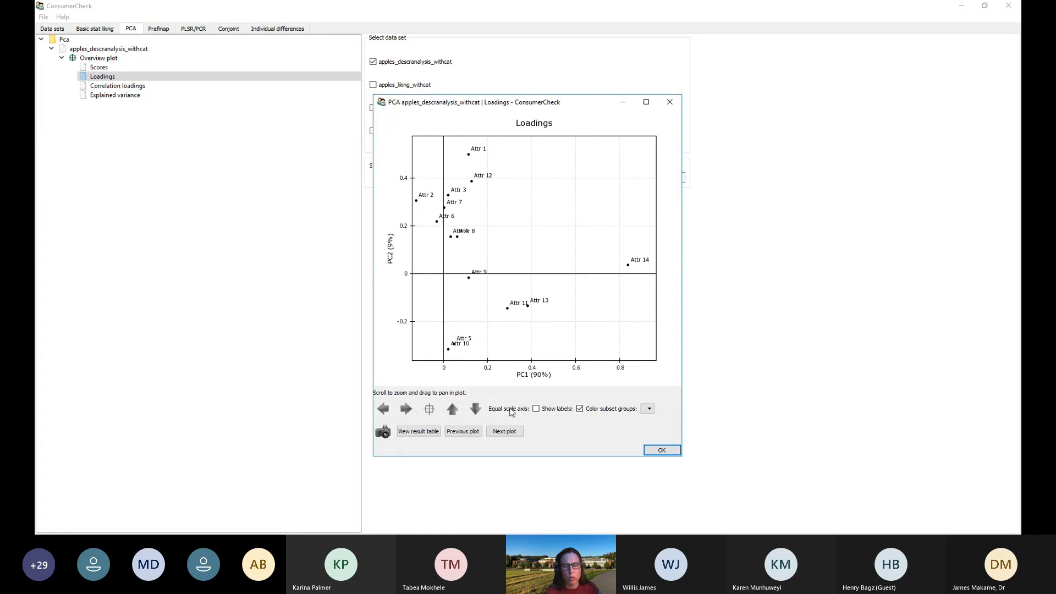
left_click(536, 409)
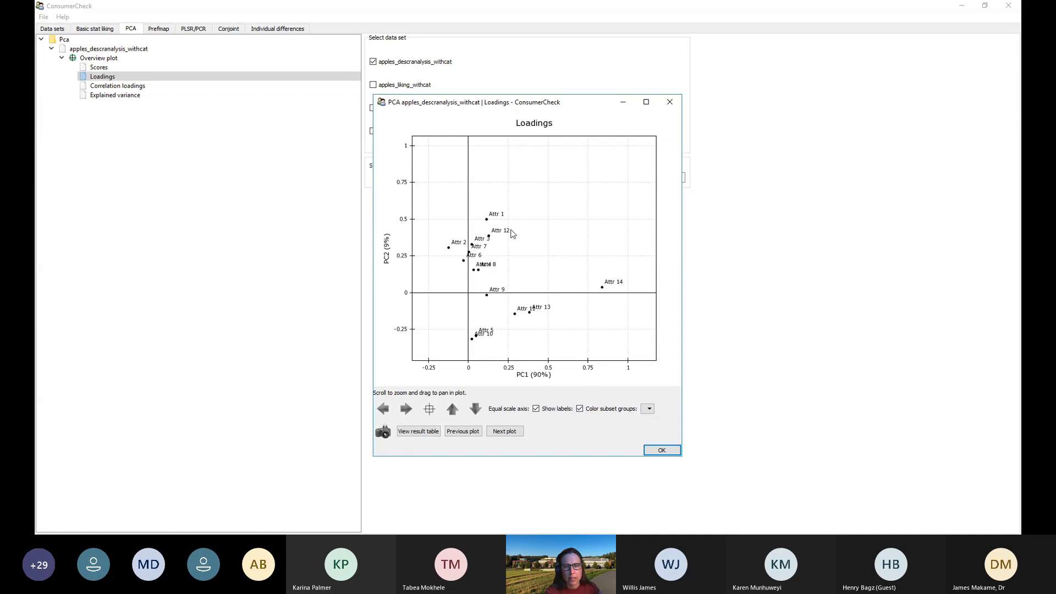
Examine the correlation loadings and explained variance plots of the apples data, and close the plot window
left_click(504, 431)
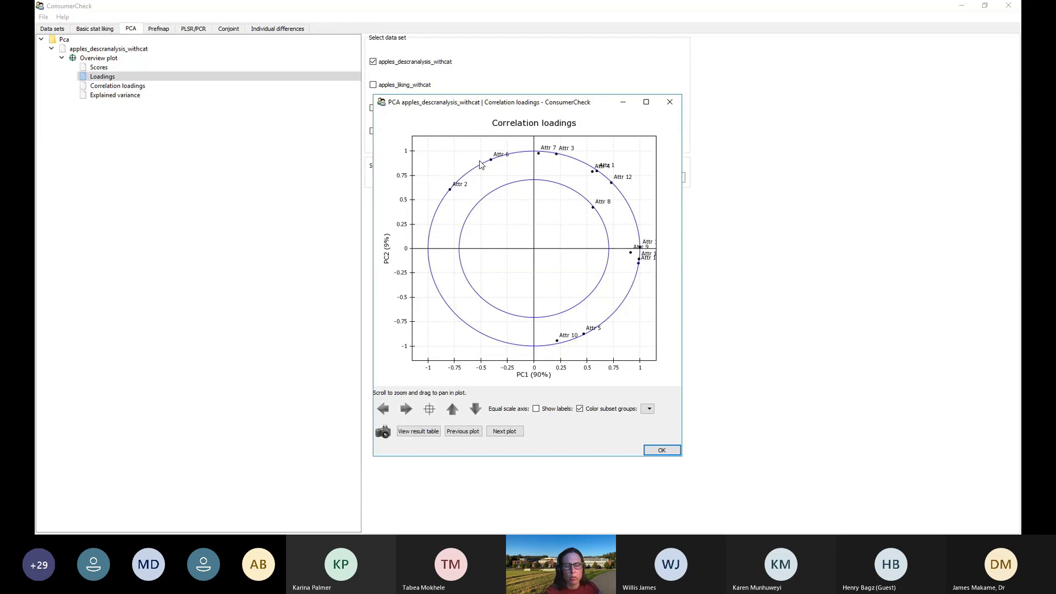
left_click(505, 433)
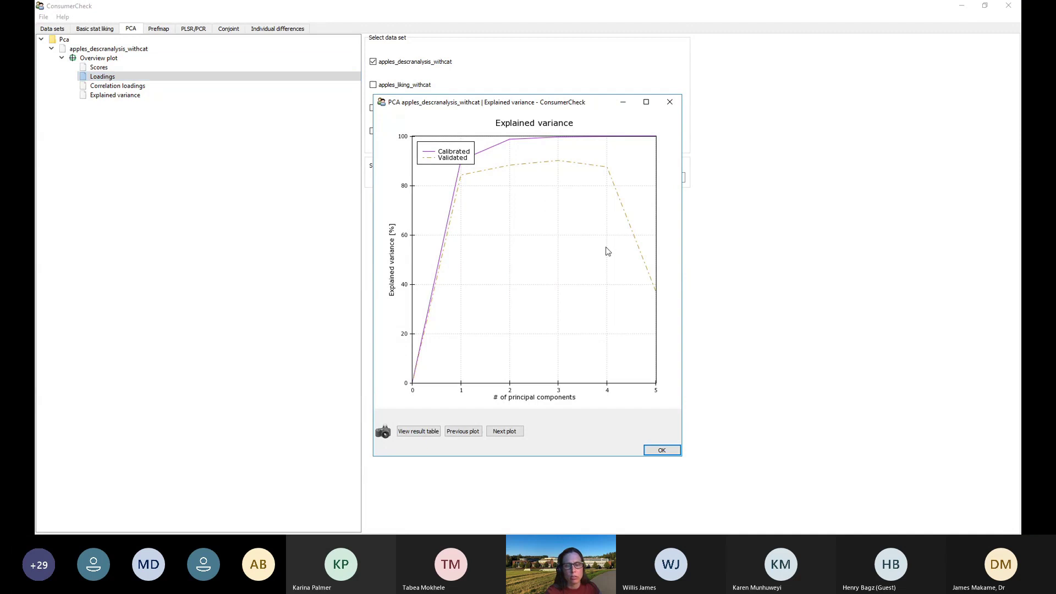
left_click(658, 451)
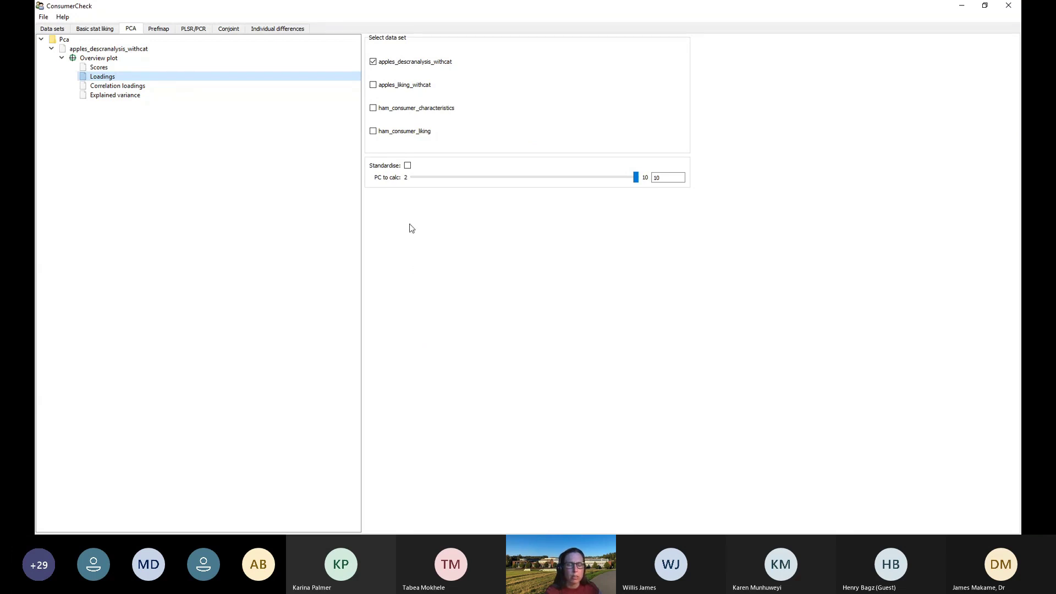
Replace apples_descranalysis_withcat with ham_consumer_liking as the PCA data set and view its overview plot
left_click(373, 63)
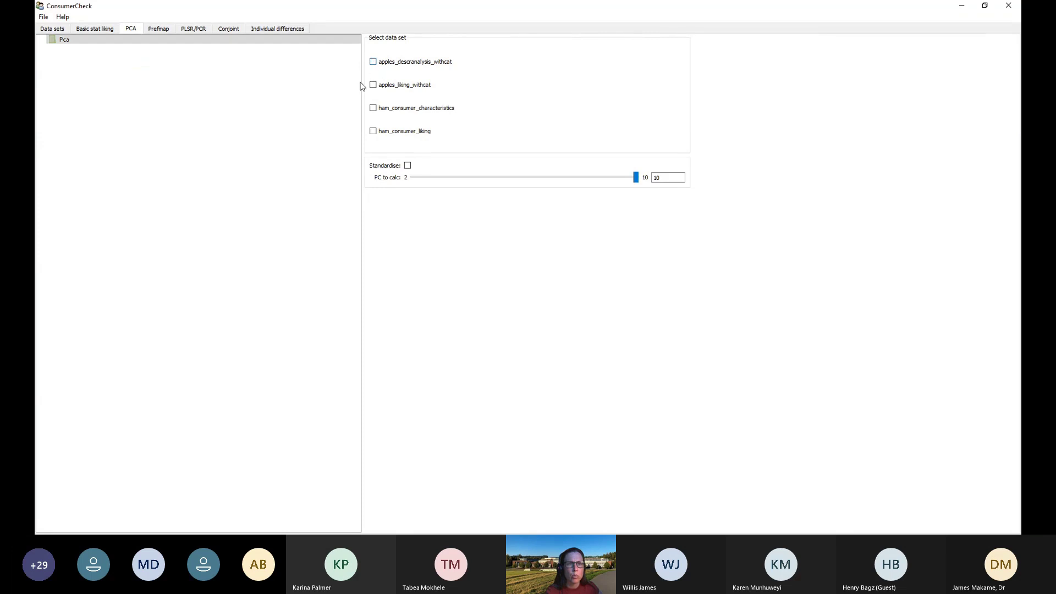
left_click(372, 131)
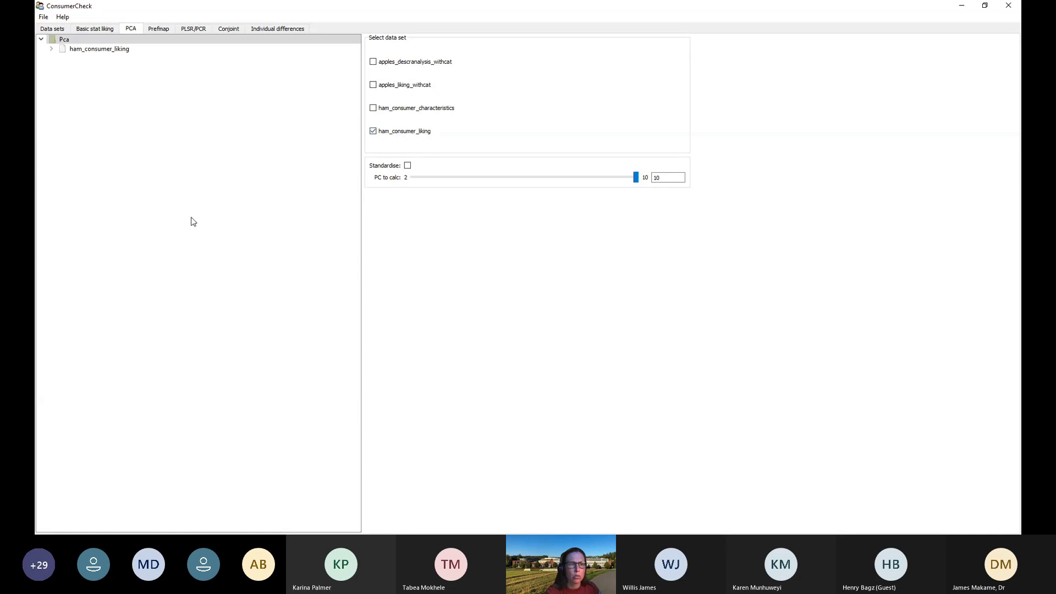
double_click(78, 51)
left_click(80, 58)
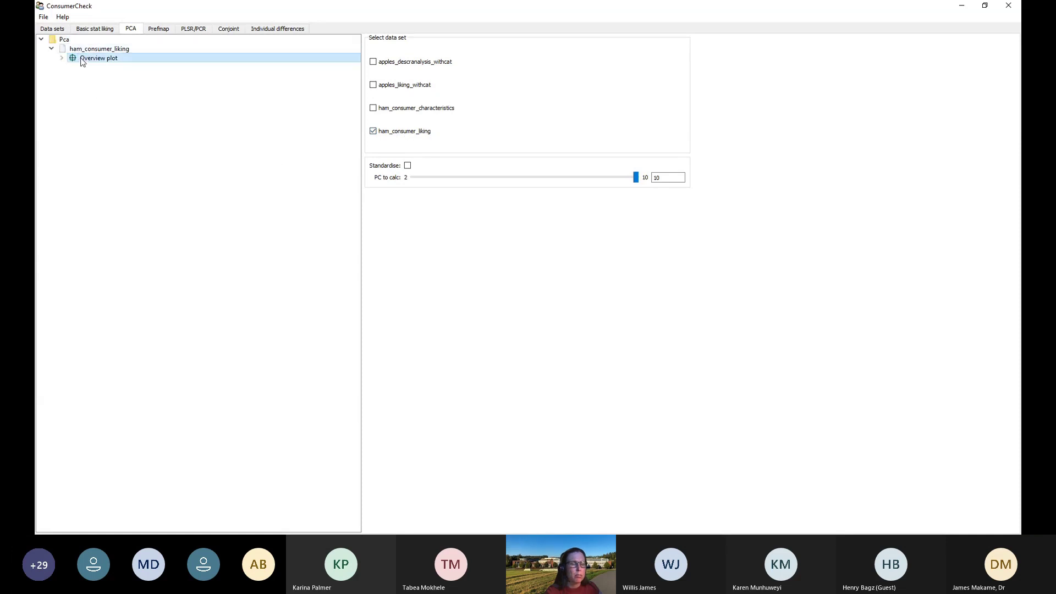
double_click(81, 58)
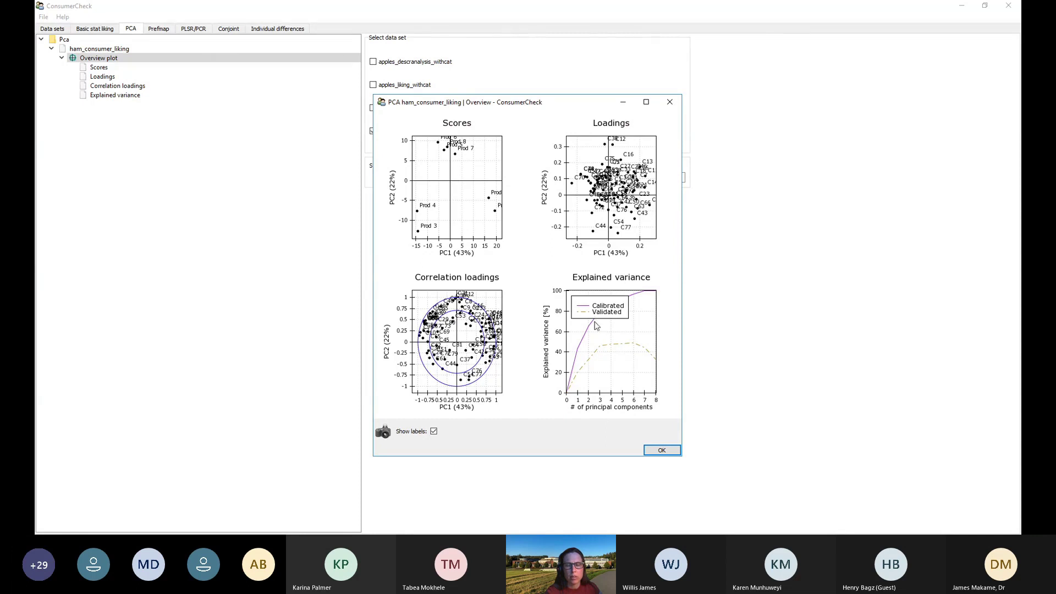
left_click(662, 450)
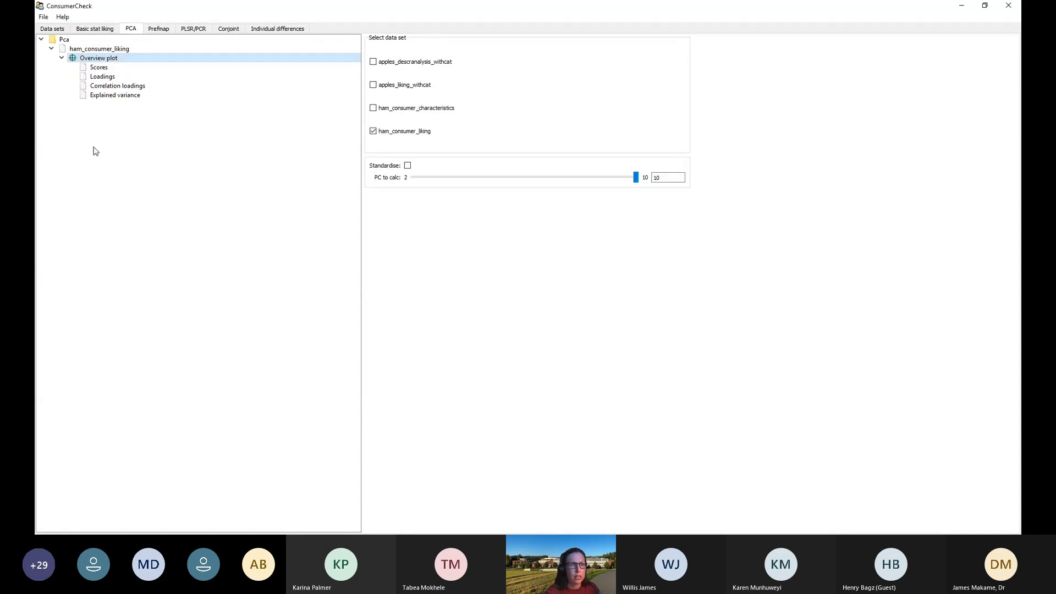
Examine the explained variance, loadings and scores plots of the ham_consumer_liking PCA, and collapse its results
double_click(106, 96)
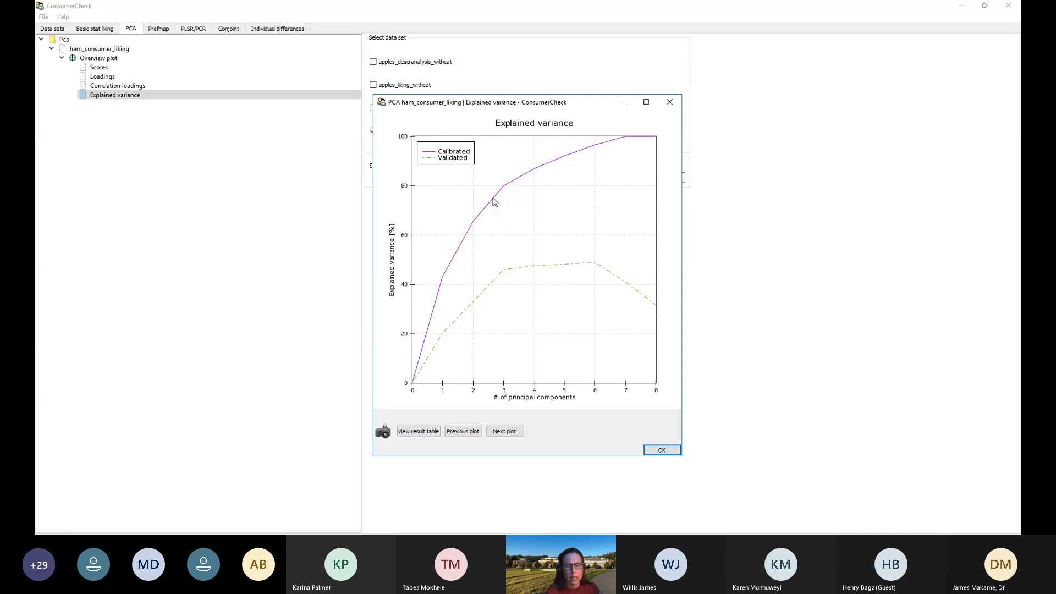
left_click(466, 431)
left_click(468, 433)
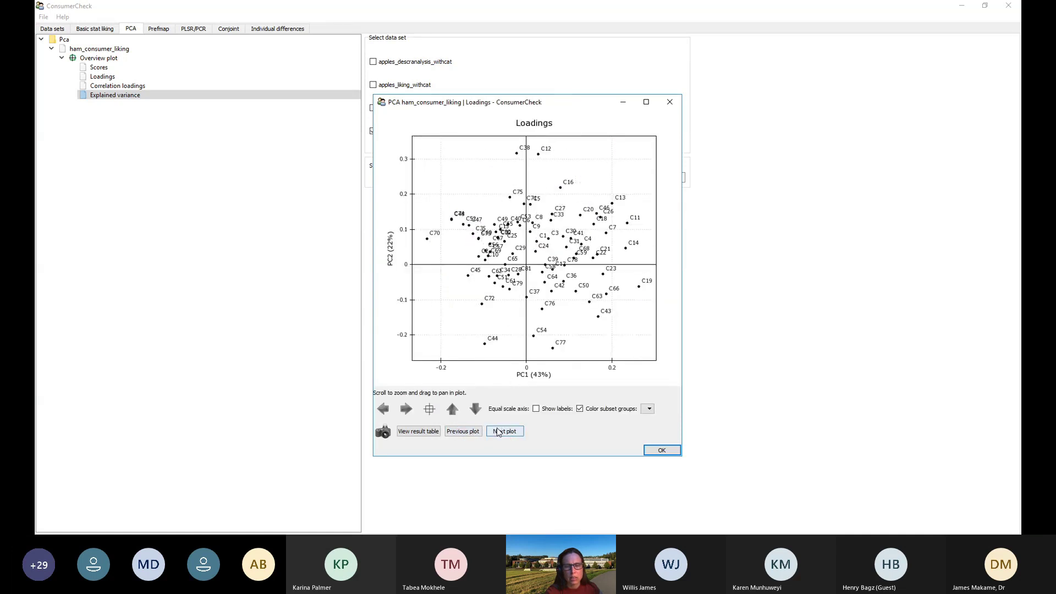
left_click(464, 431)
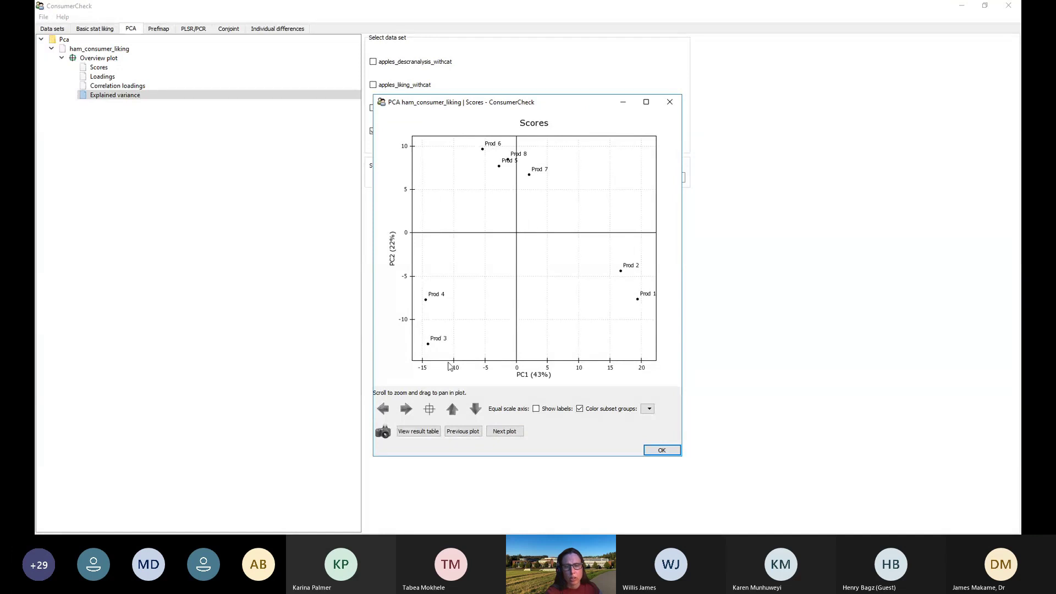
left_click(660, 455)
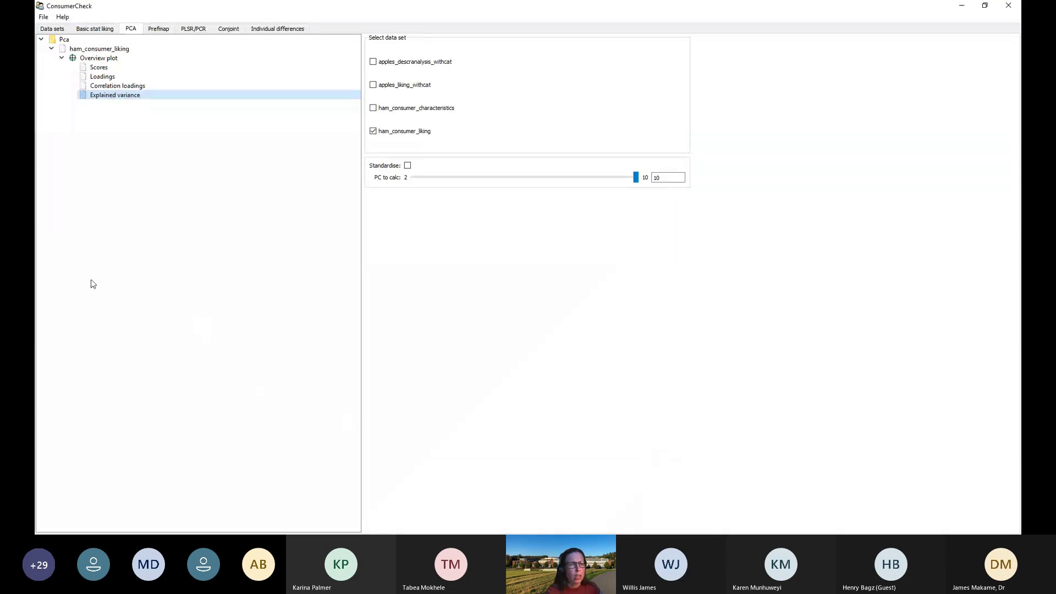
left_click(51, 49)
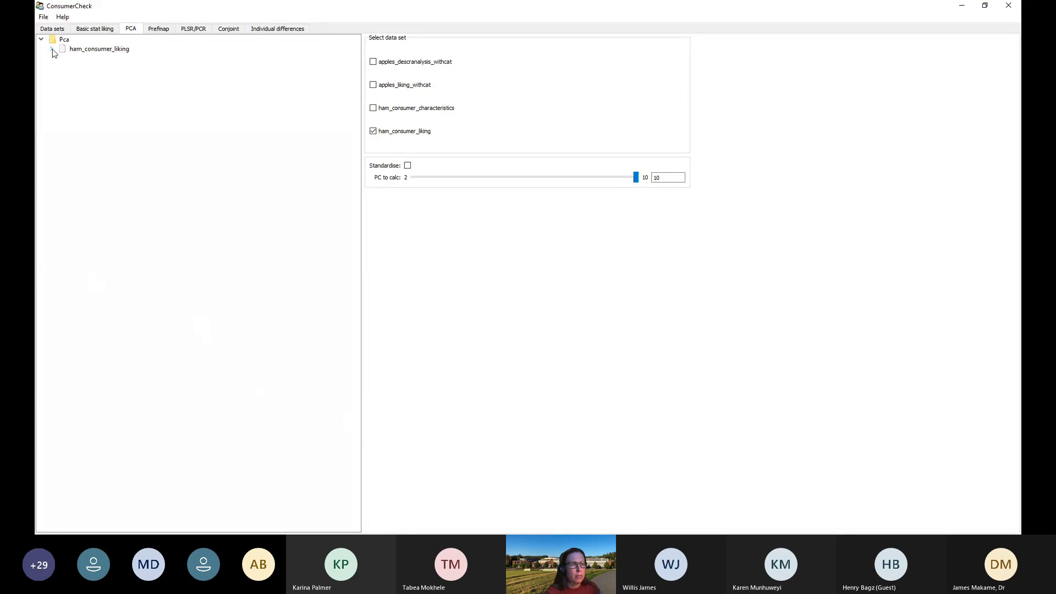
Select ham_consumer_liking for the basic liking statistics and open its box plot for all products
left_click(97, 29)
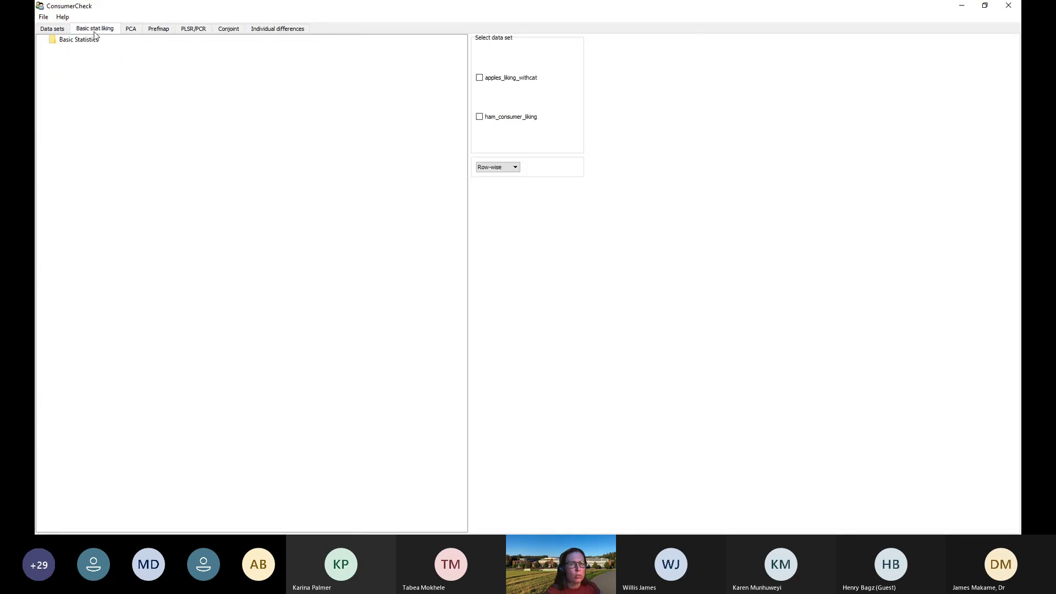
left_click(480, 118)
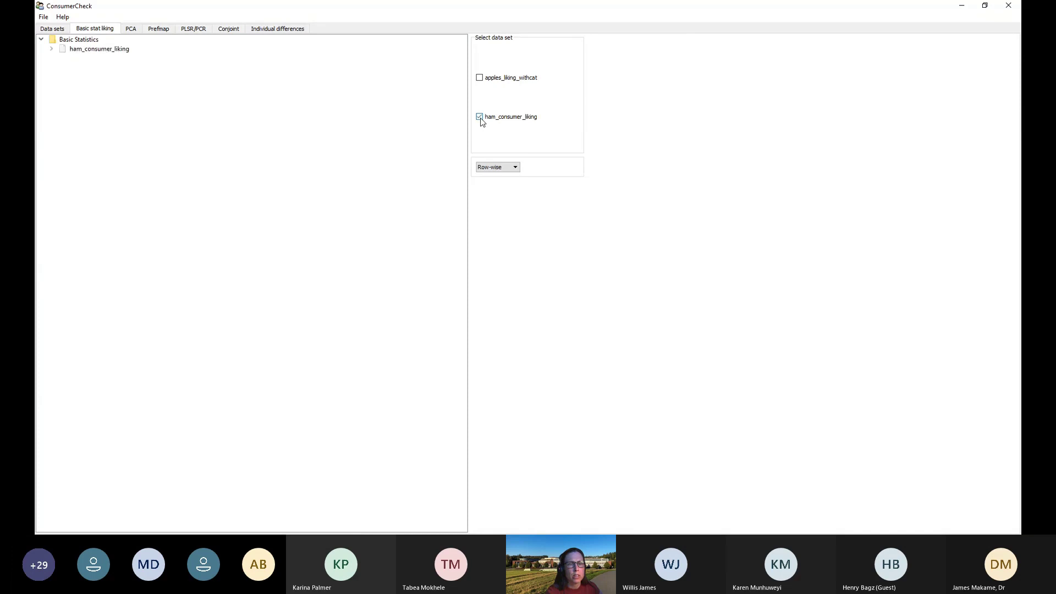
left_click(100, 52)
double_click(100, 51)
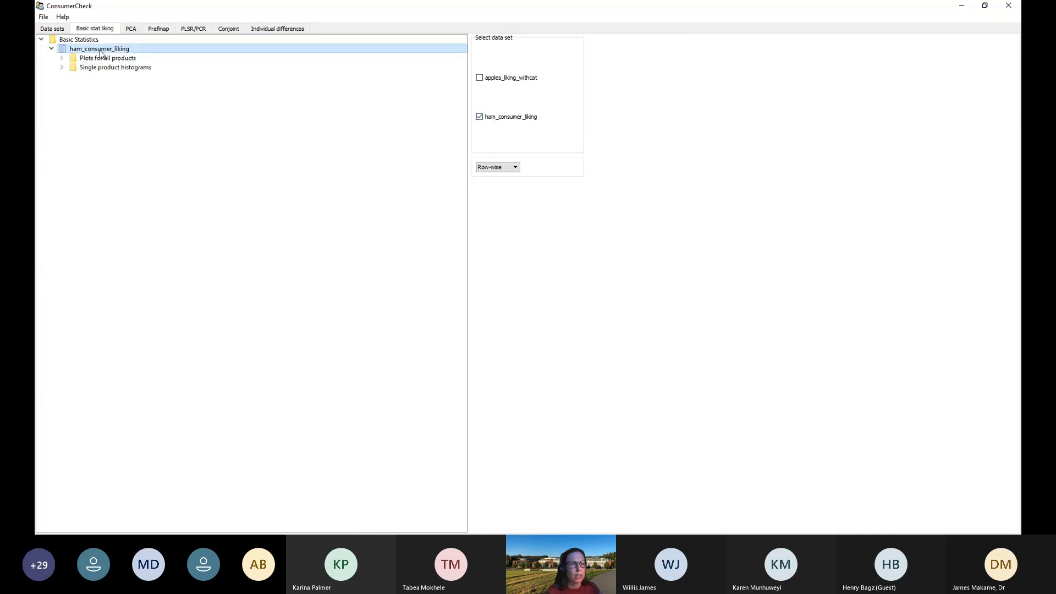
left_click(105, 59)
double_click(106, 59)
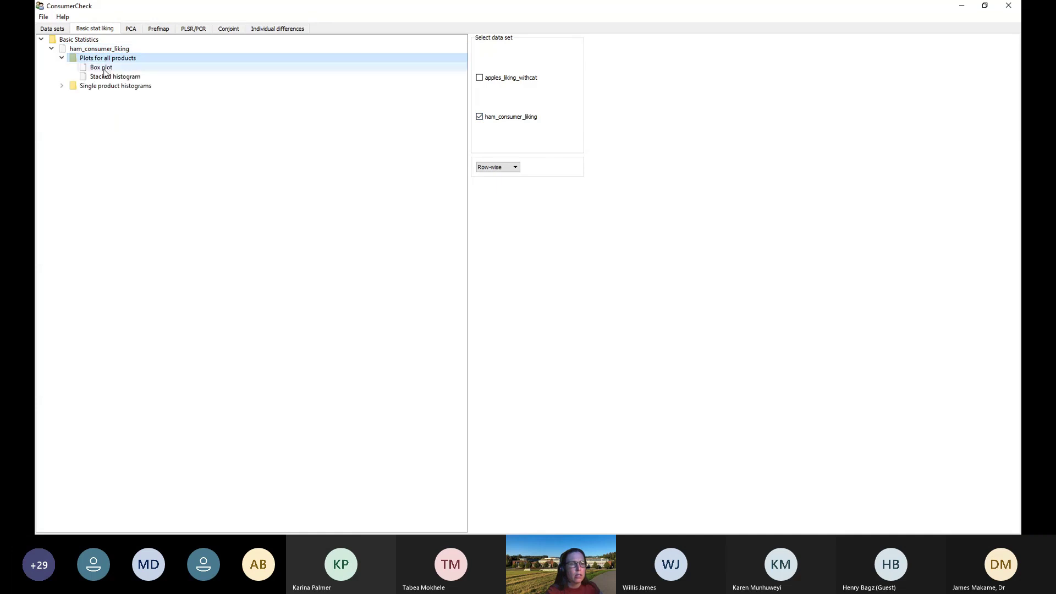
double_click(102, 68)
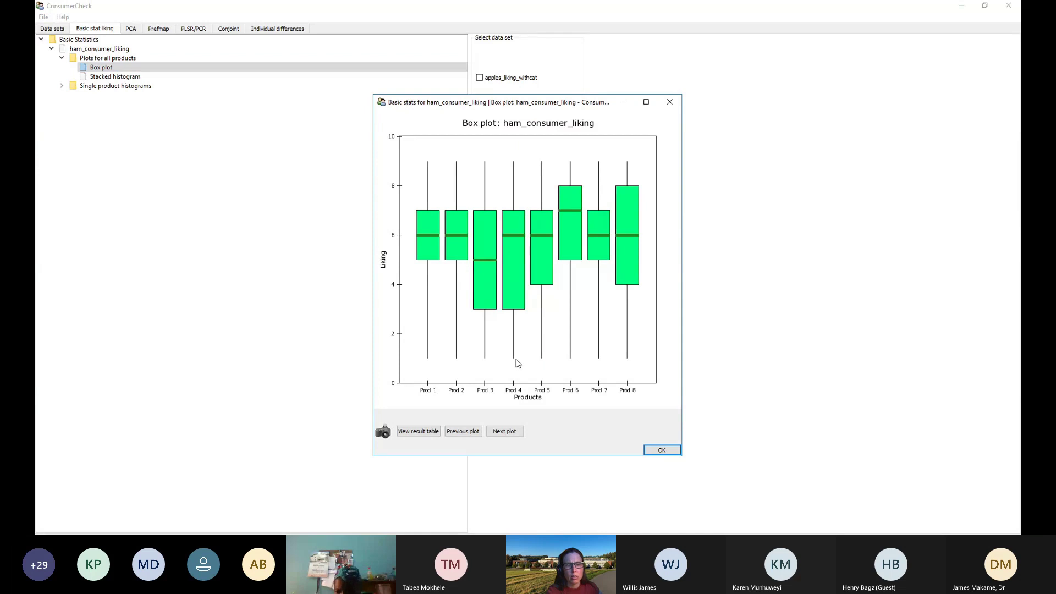
View the stacked histogram of ham_consumer_liking in percent and as number of consumers, and close it
left_click(512, 432)
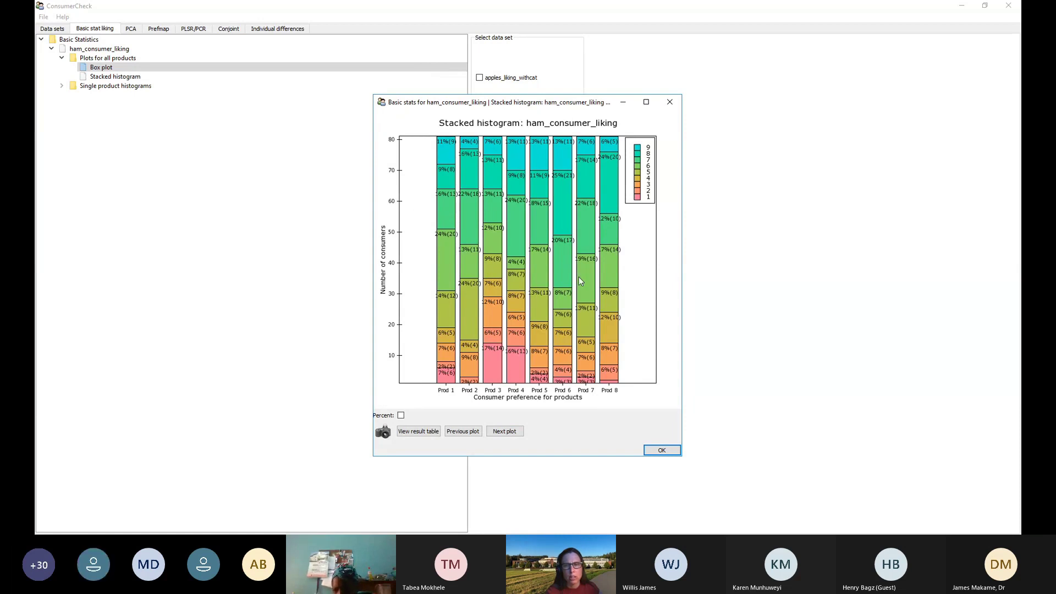
left_click(401, 417)
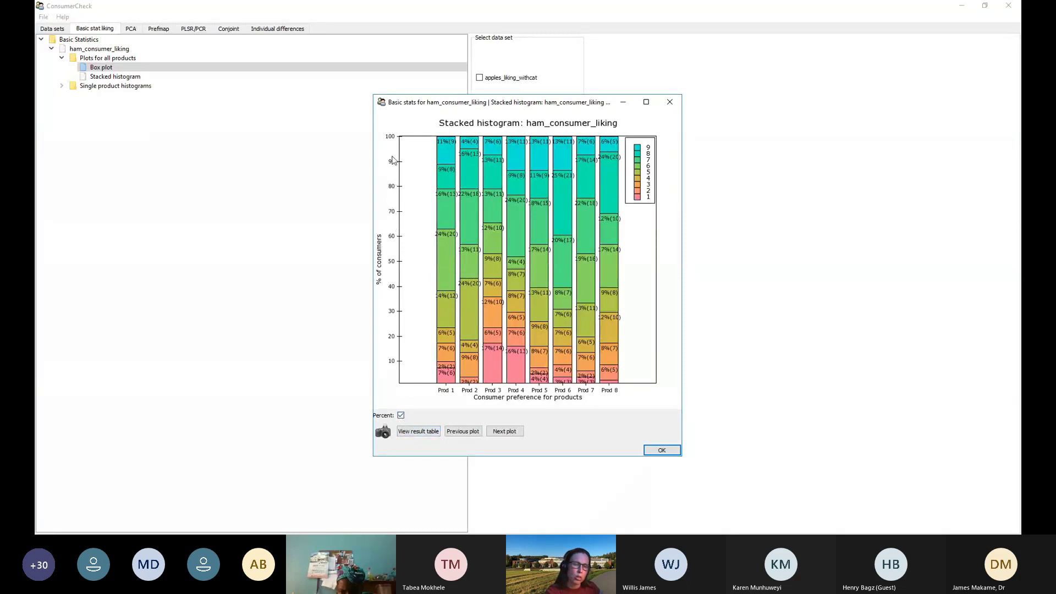
left_click(401, 415)
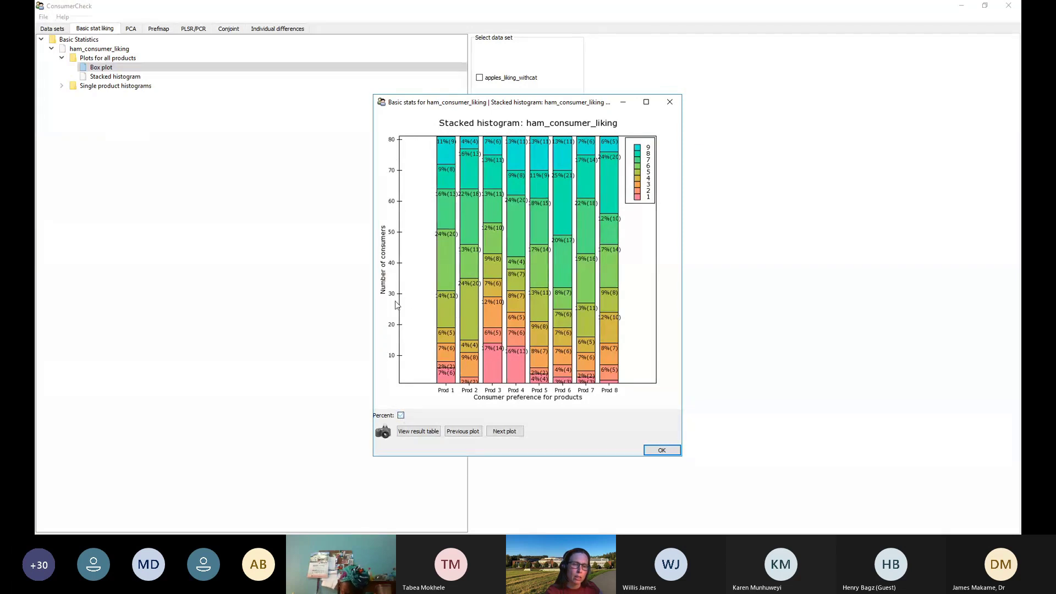
left_click(660, 450)
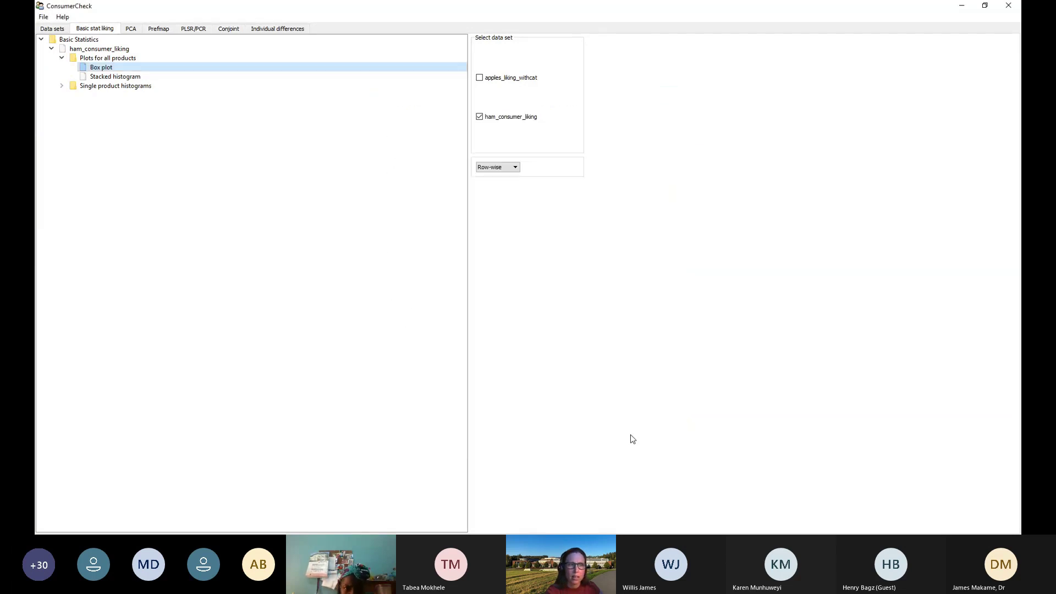
View the single product histograms of ham_consumer_liking for Prod 4, Prod 2 and Prod 3, return to Prod 4, and close the plot
left_click(97, 85)
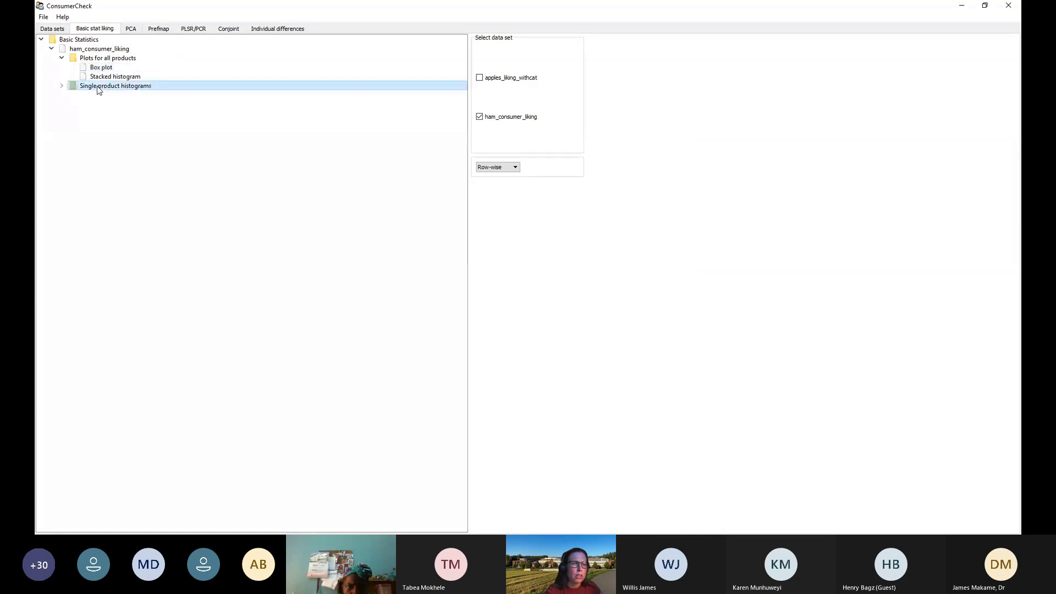
left_click(62, 86)
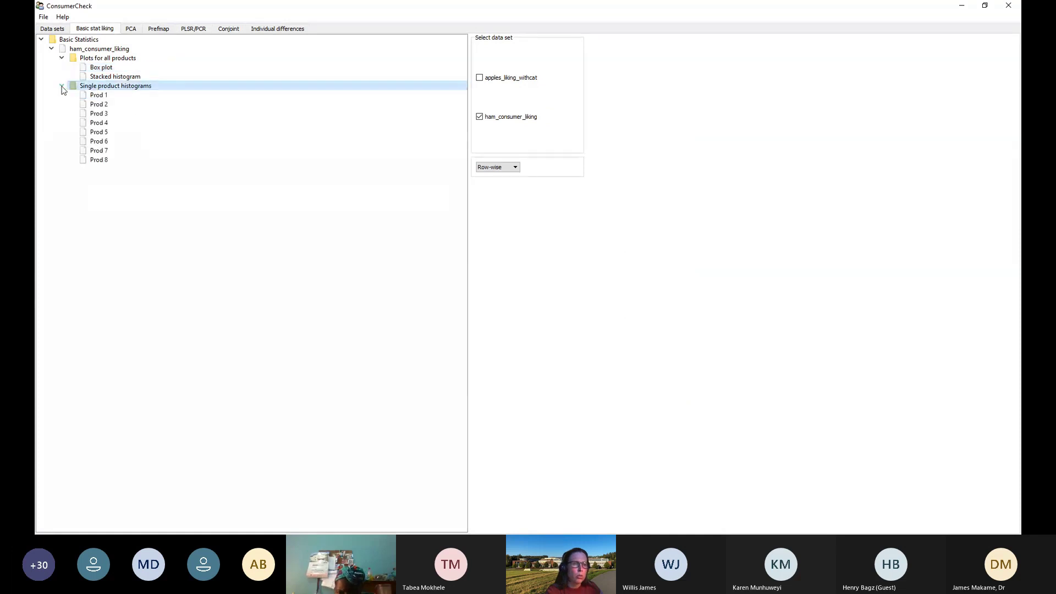
double_click(99, 123)
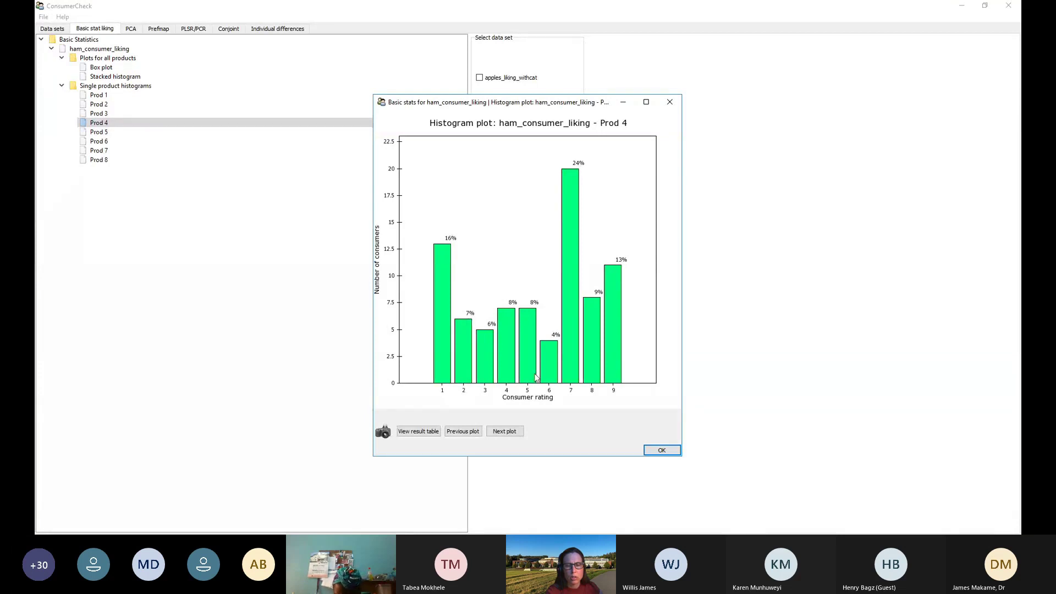
left_click(464, 431)
left_click(464, 431)
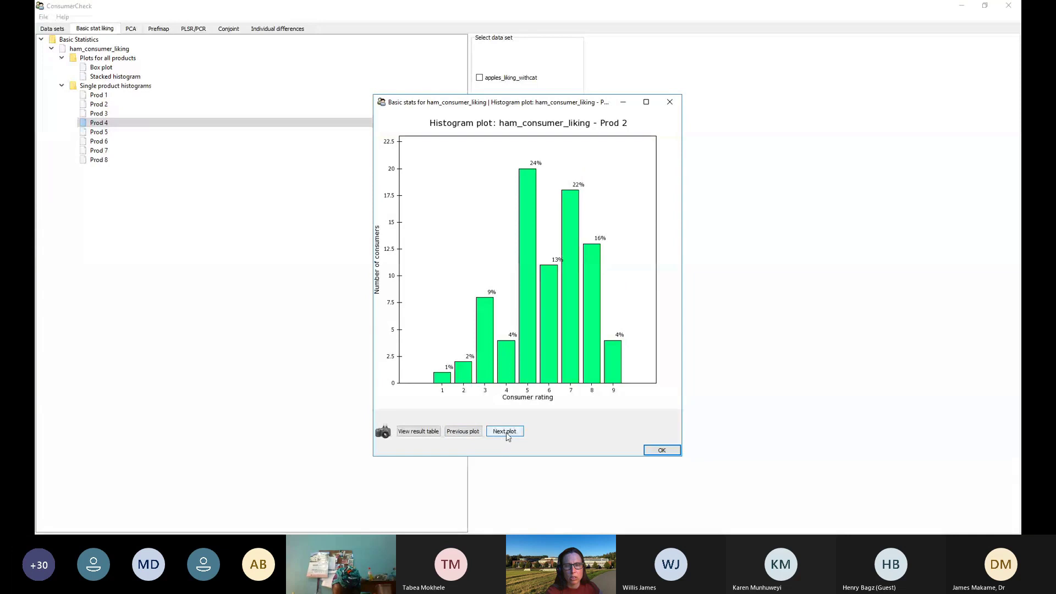
left_click(502, 434)
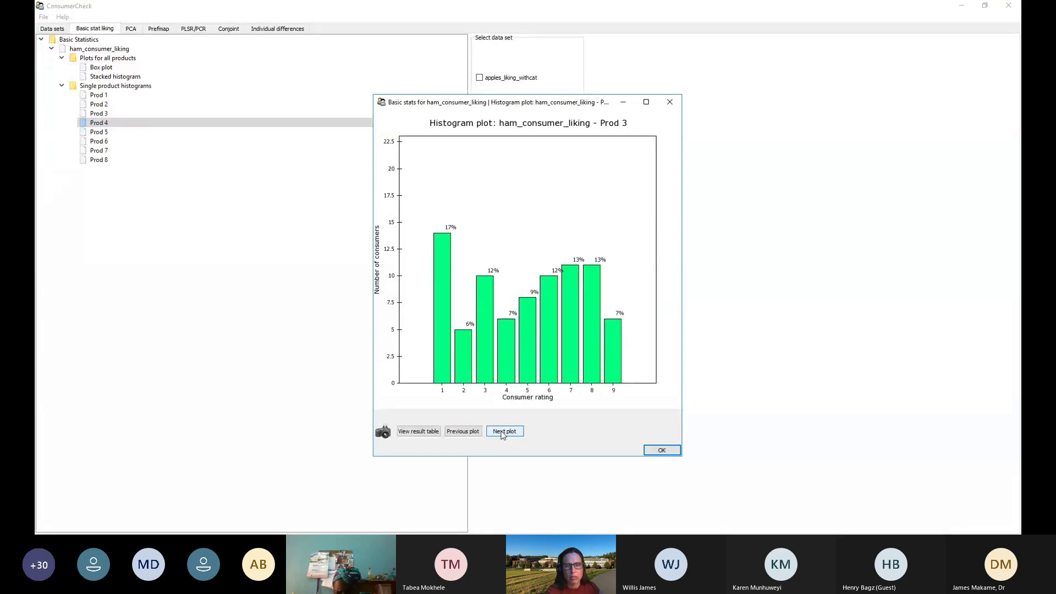
left_click(503, 433)
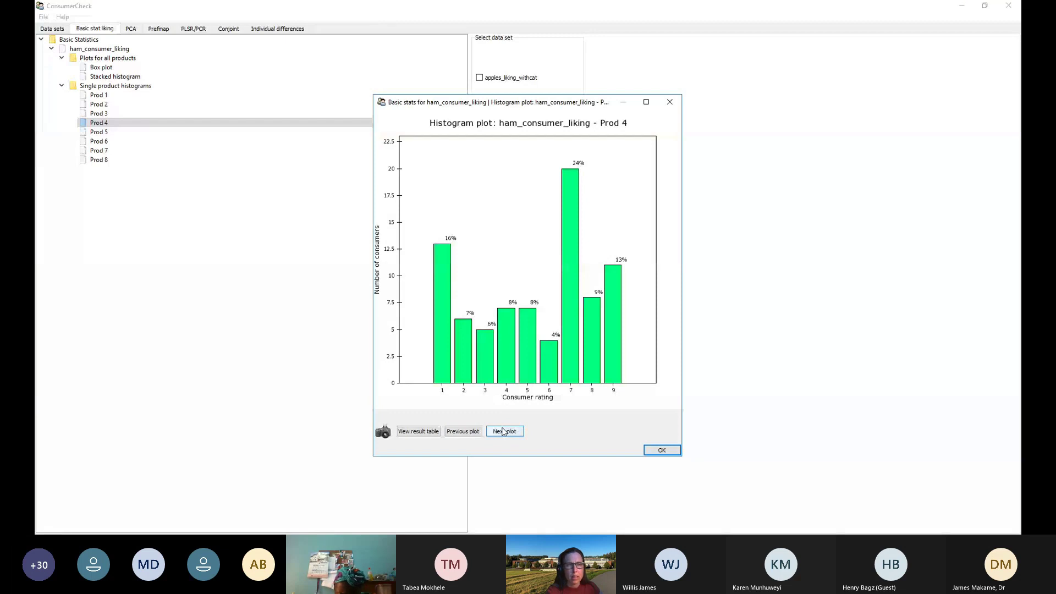
key("Escape")
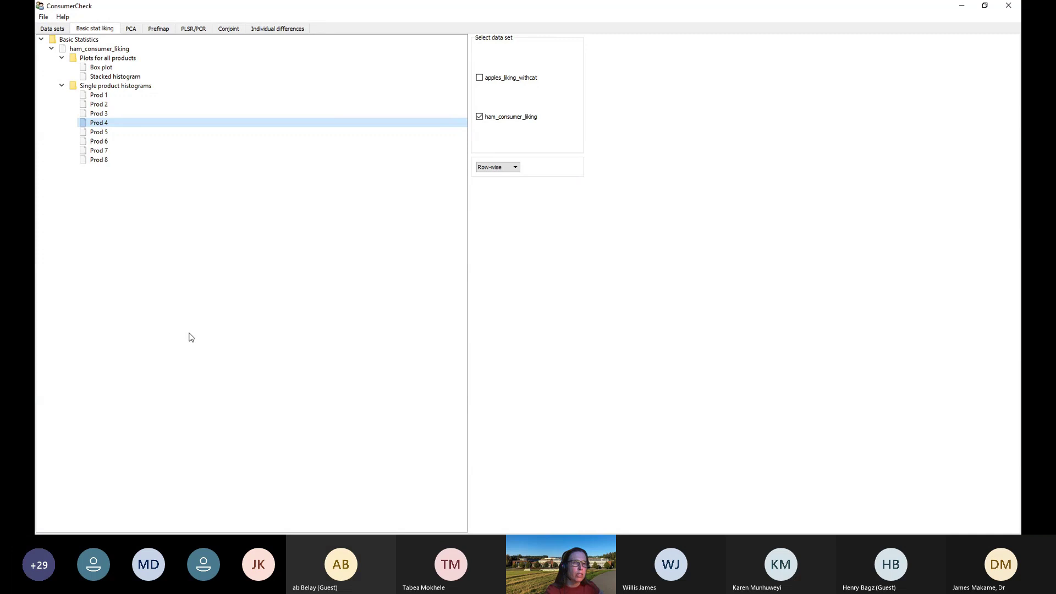
Set up a conjoint analysis of the ham_consumer_liking set with the ham_design design and Product variable
left_click(231, 31)
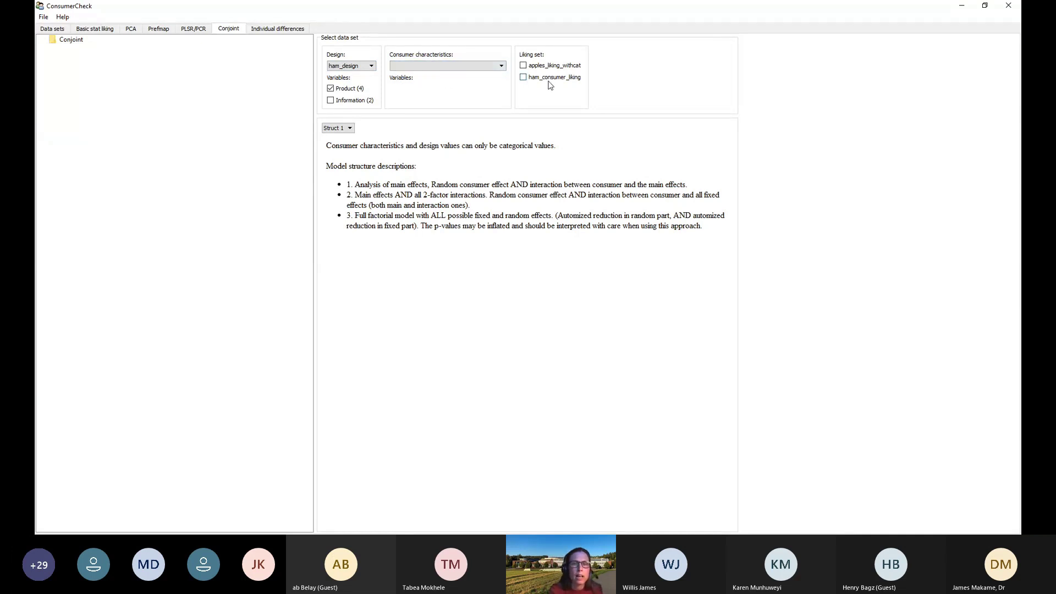
left_click(525, 80)
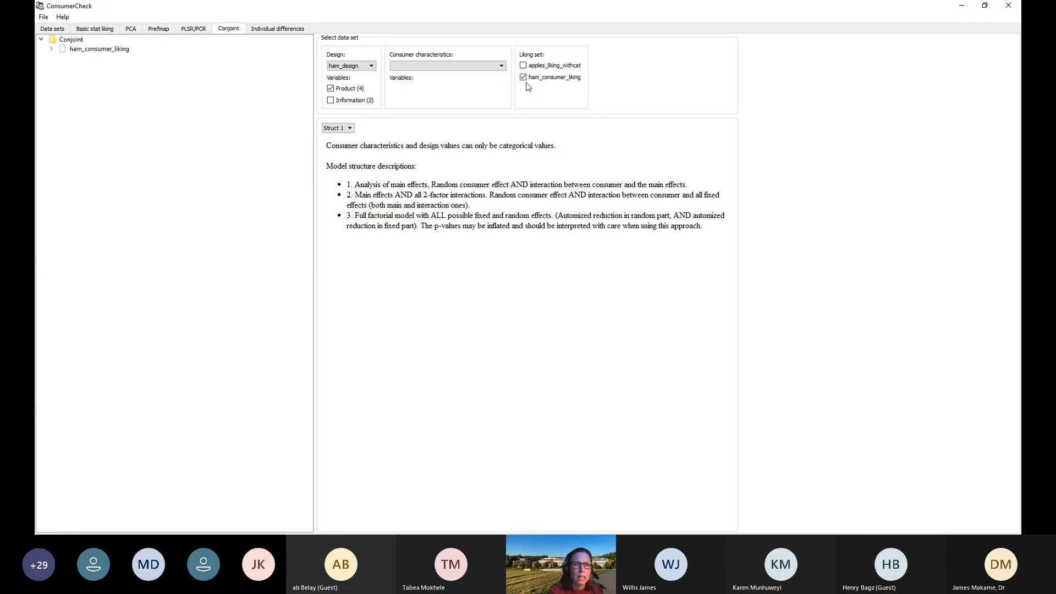
Try apples_liking_withcat as the conjoint liking set with ham_design, and switch back to ham_consumer_liking
left_click(523, 78)
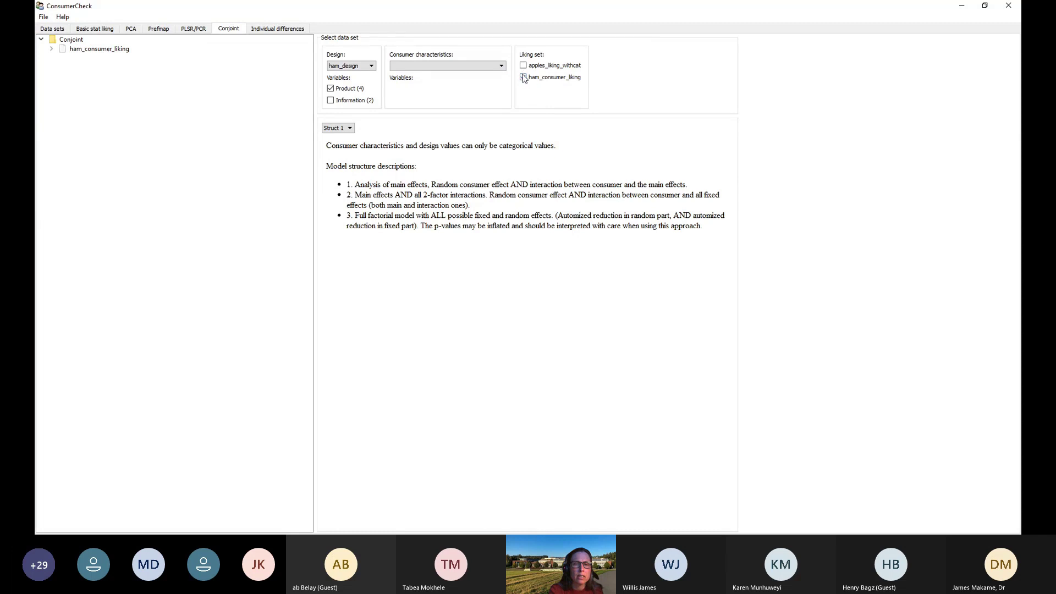
left_click(529, 66)
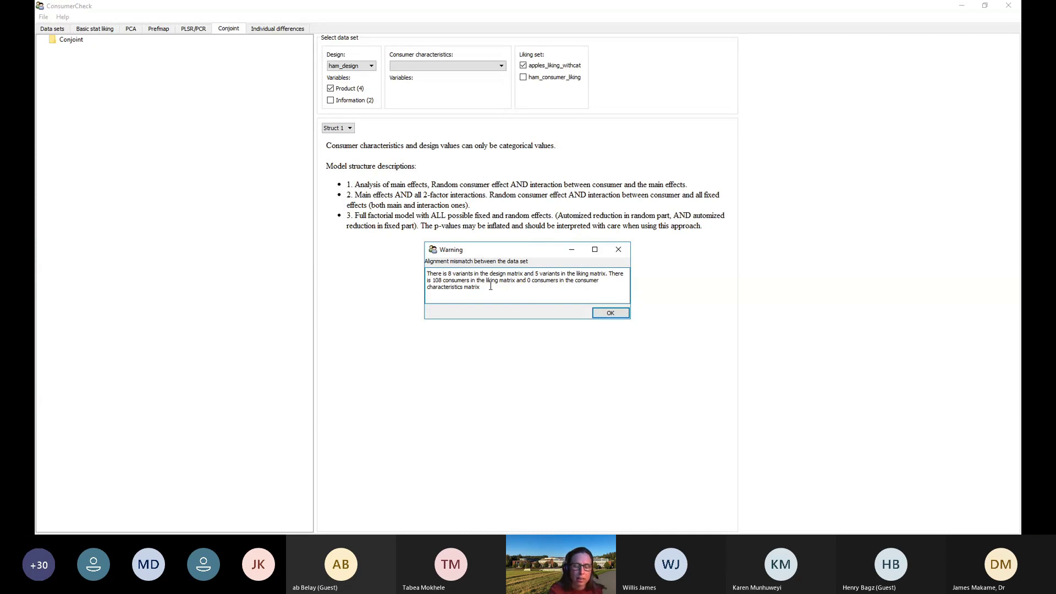
left_click(610, 314)
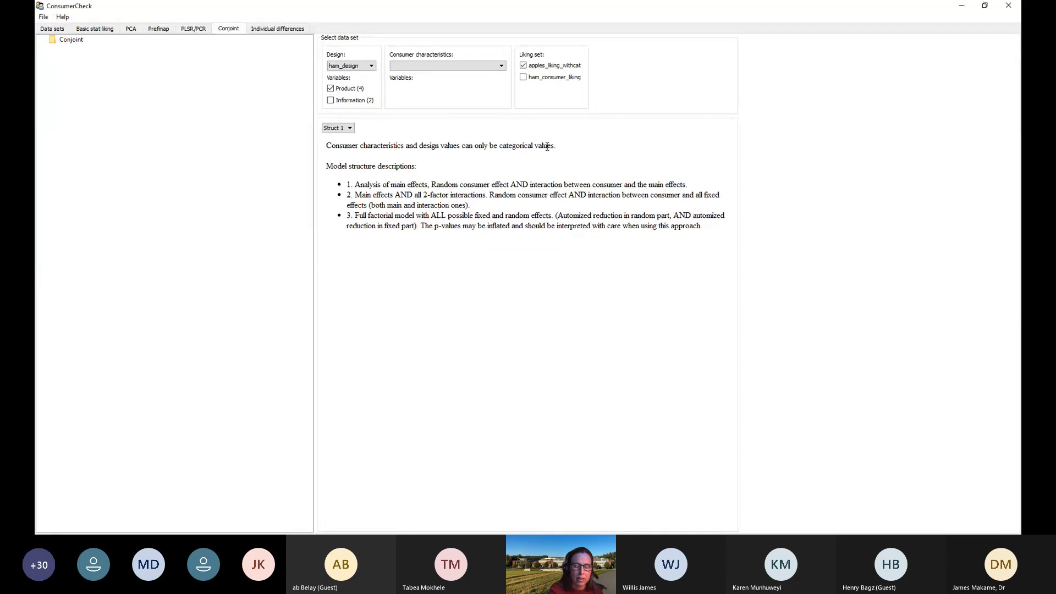
left_click(523, 77)
left_click(523, 66)
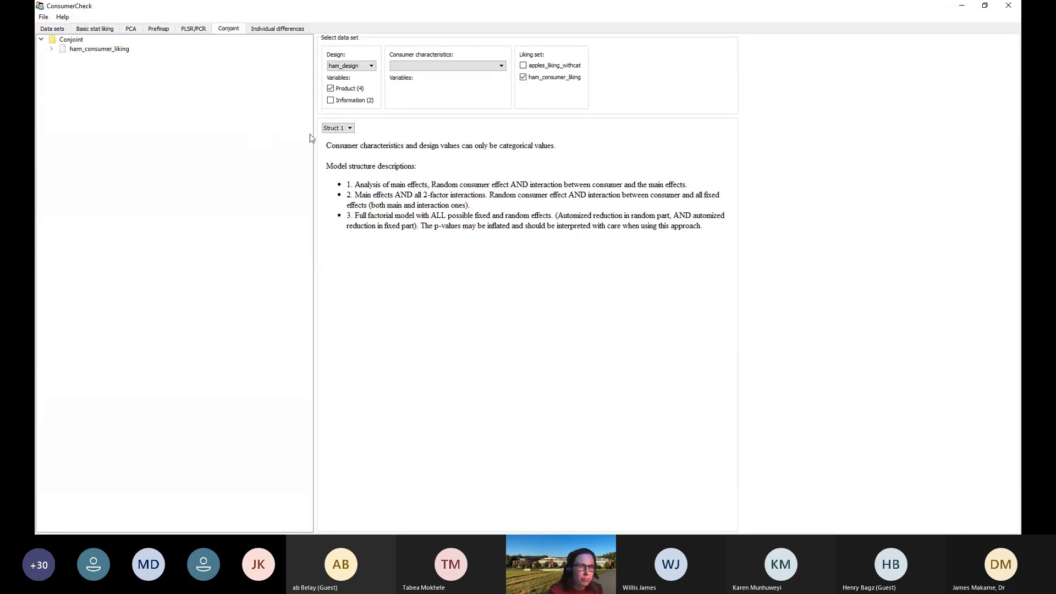
Expand the conjoint results of ham_consumer_liking, examine the ANOVA table for fixed effects, and close it
left_click(104, 53)
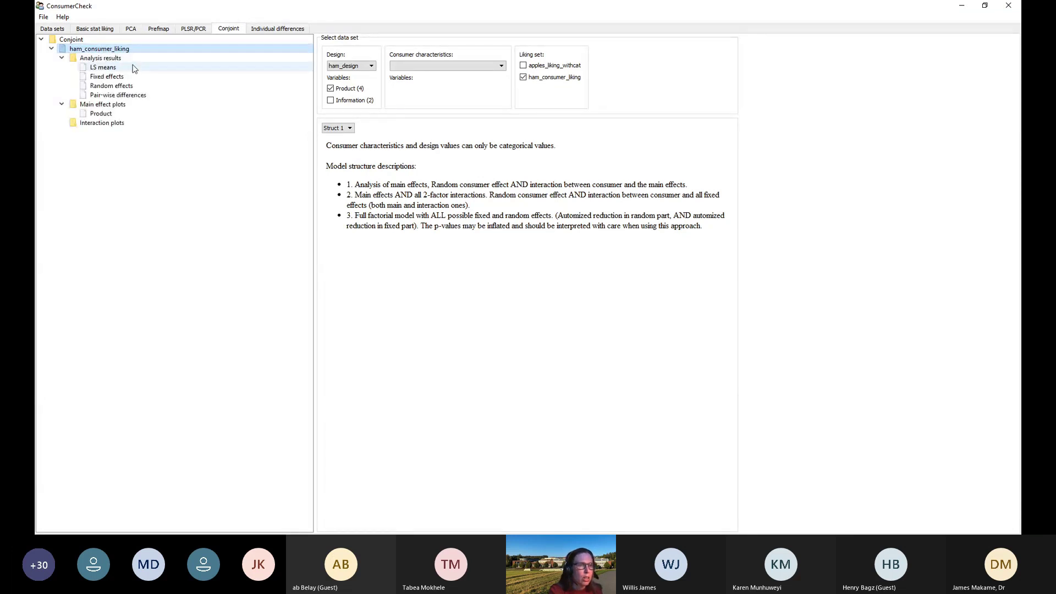
left_click(107, 79)
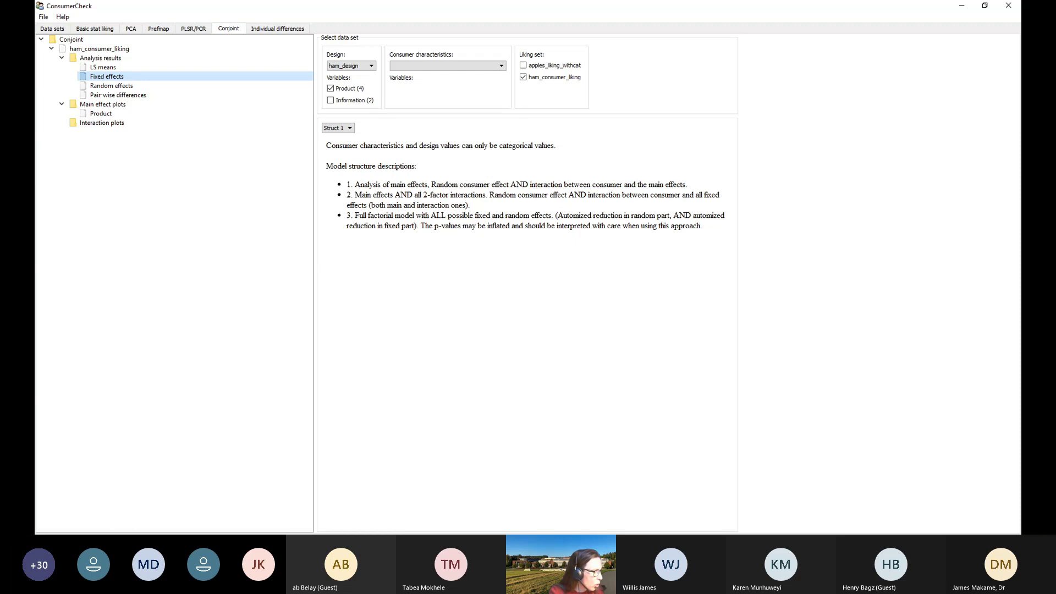
key("Return")
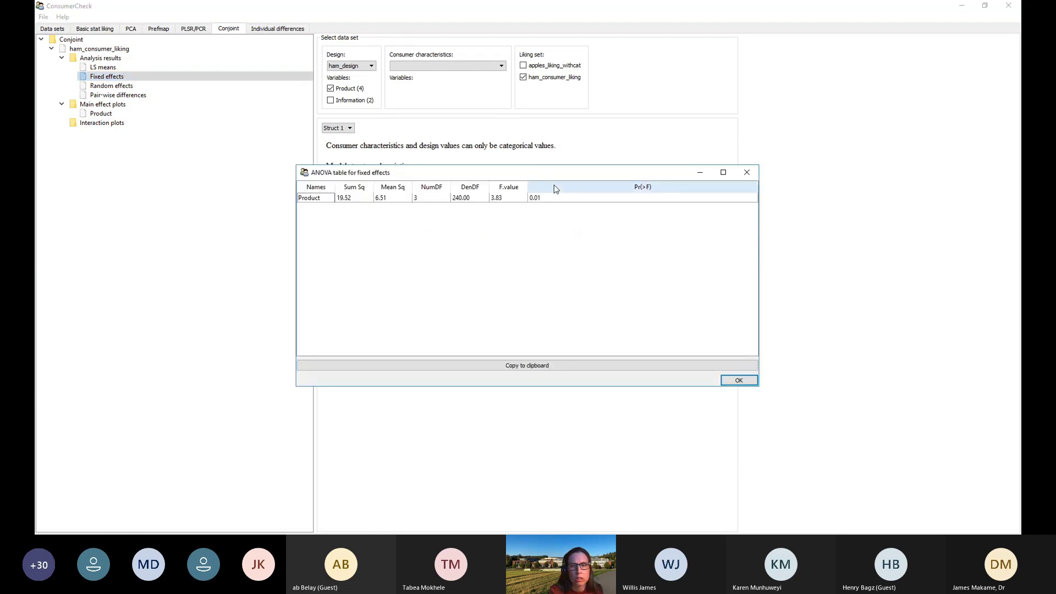
left_click_drag(548, 179, 591, 168)
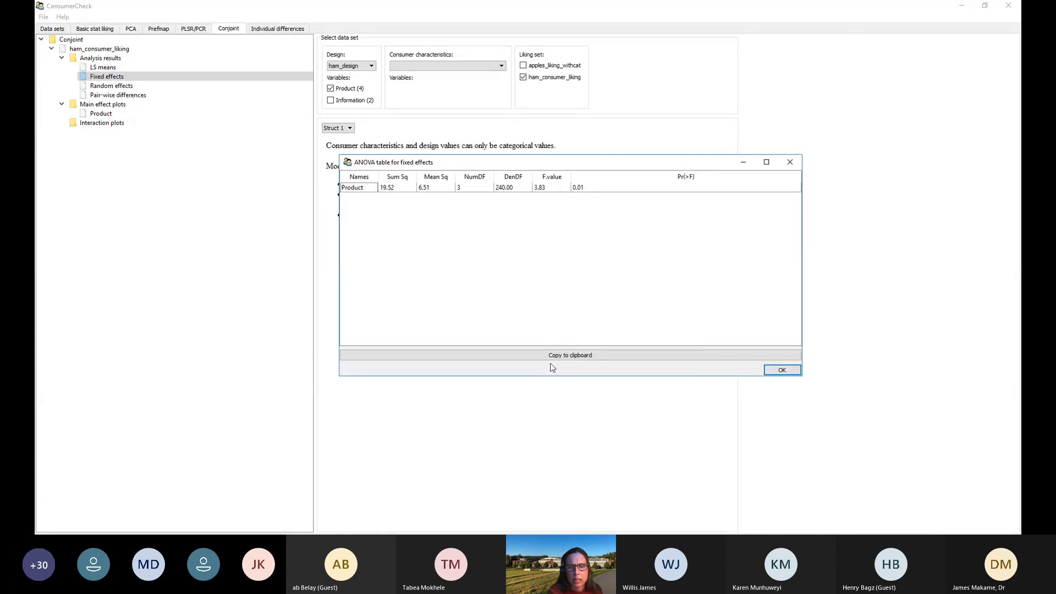
left_click(780, 370)
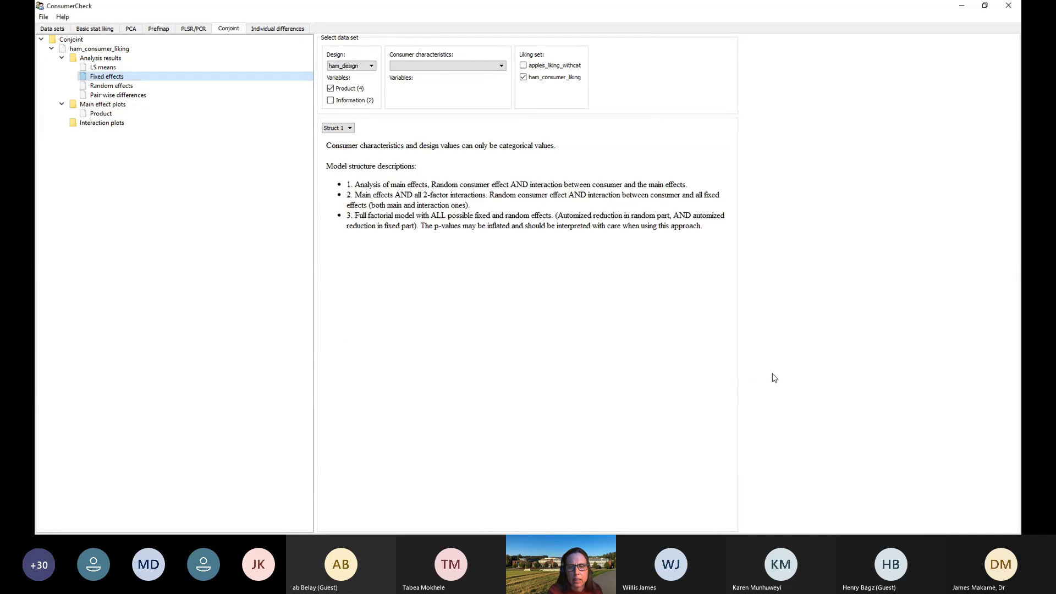
Examine the random effects and pair-wise differences tables of the ham conjoint analysis, closing each one
left_click(115, 86)
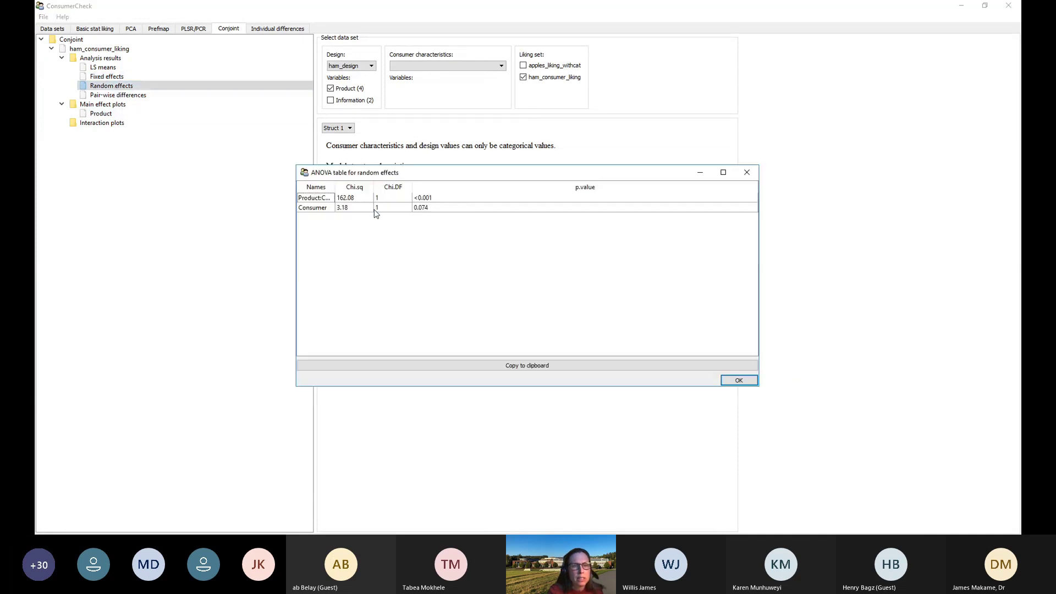
left_click(727, 380)
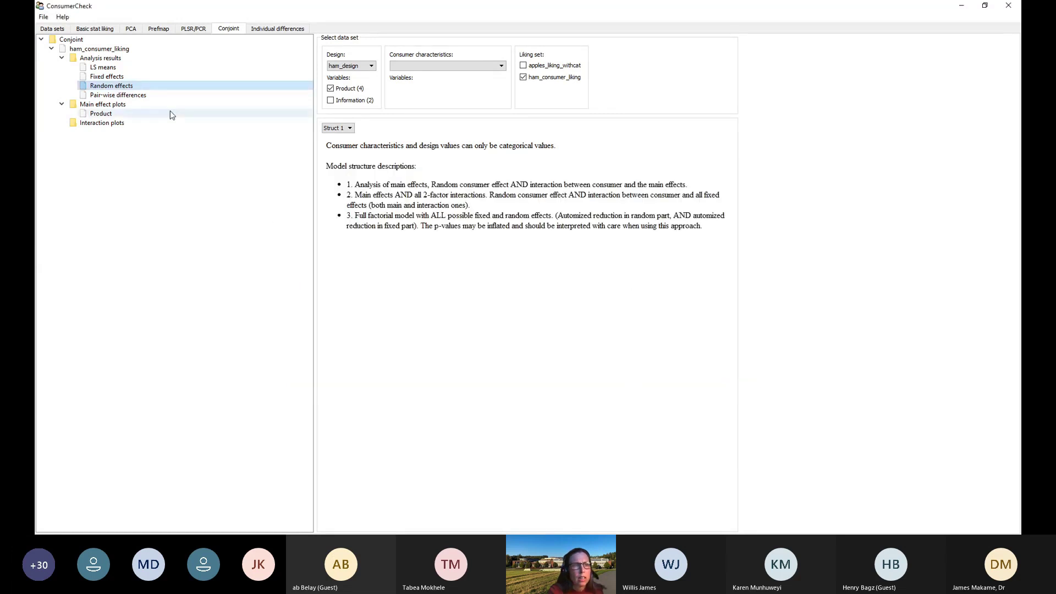
left_click(133, 97)
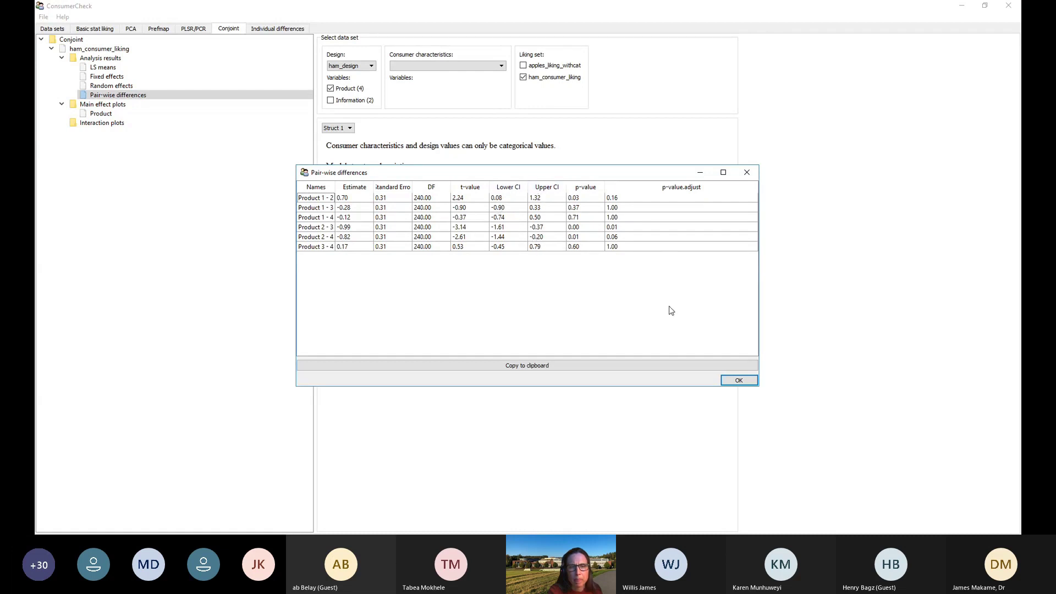
left_click(734, 380)
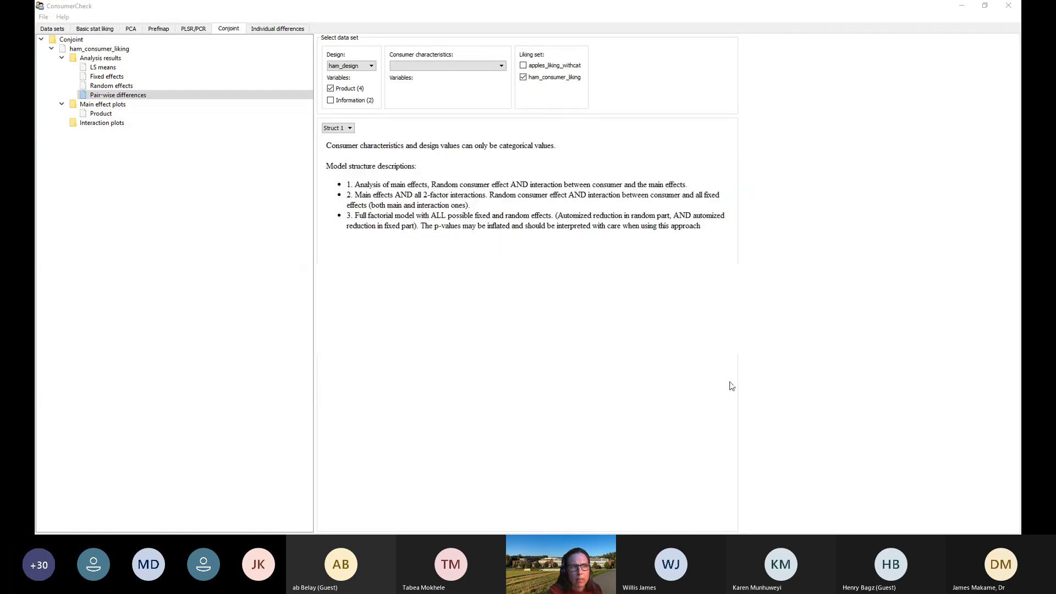
View the main effect plot for Product in the ham conjoint analysis and close it
left_click(97, 116)
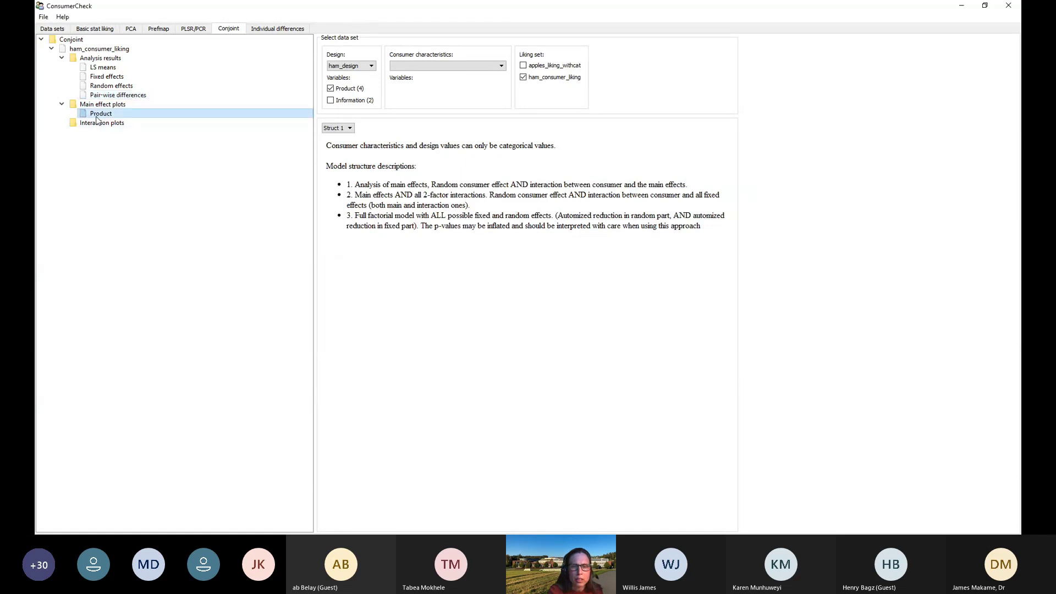
double_click(97, 119)
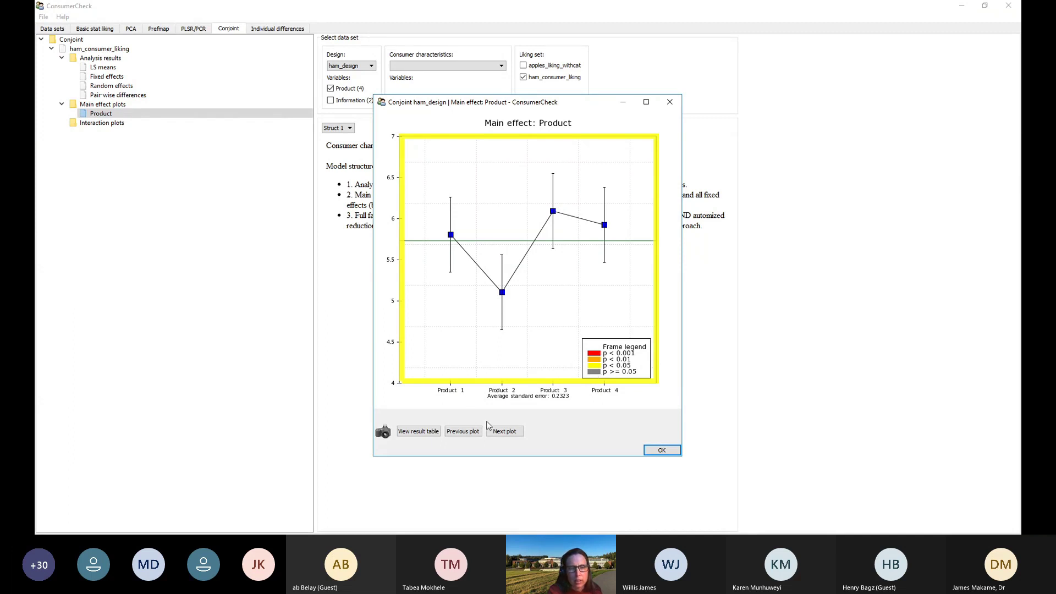
left_click(652, 452)
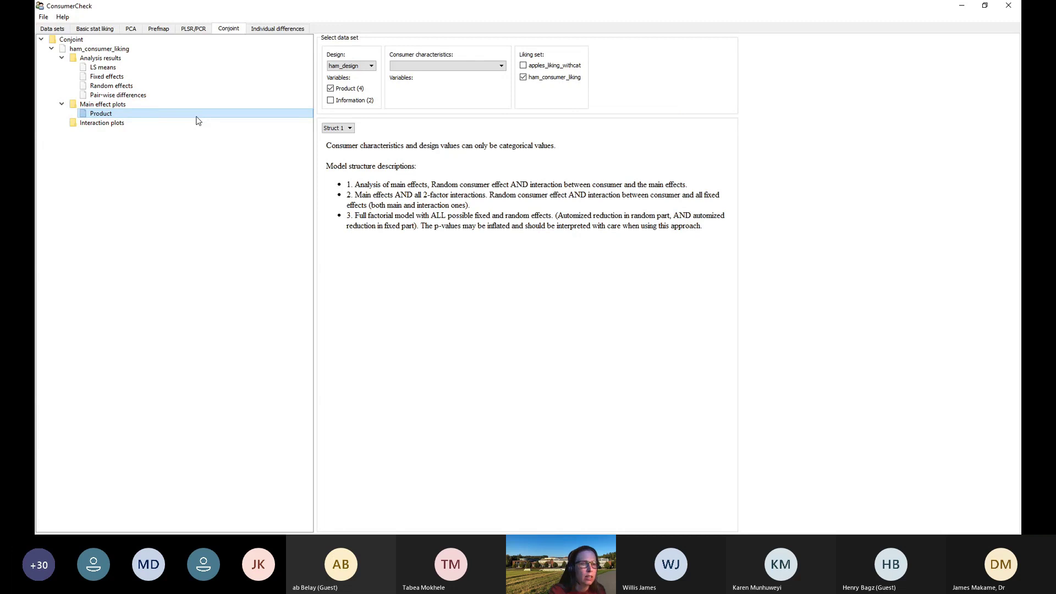
Select the interaction plots group and add the Information design variable to the ham conjoint model
left_click(124, 123)
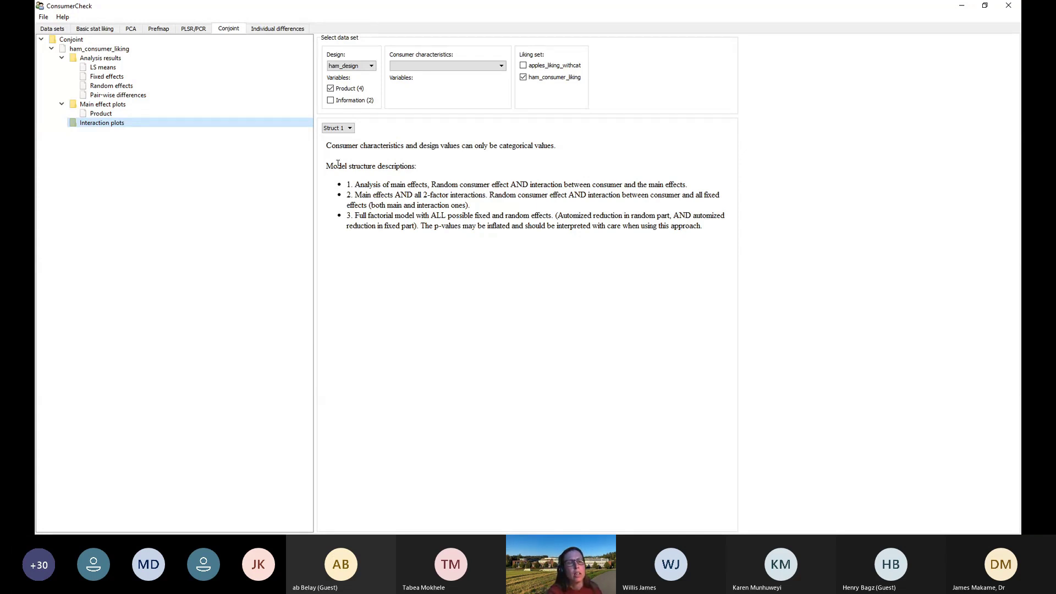
left_click(336, 101)
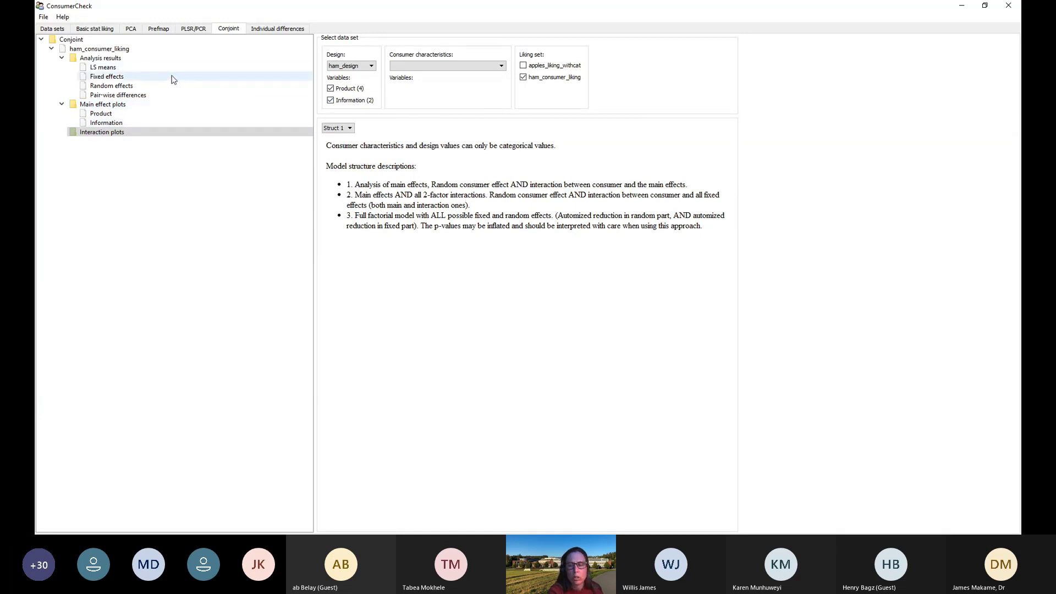
Set up a Prefmap of apples_liking_withcat against apples_descranalysis_withcat, using external mapping and the Pcr method
left_click(160, 30)
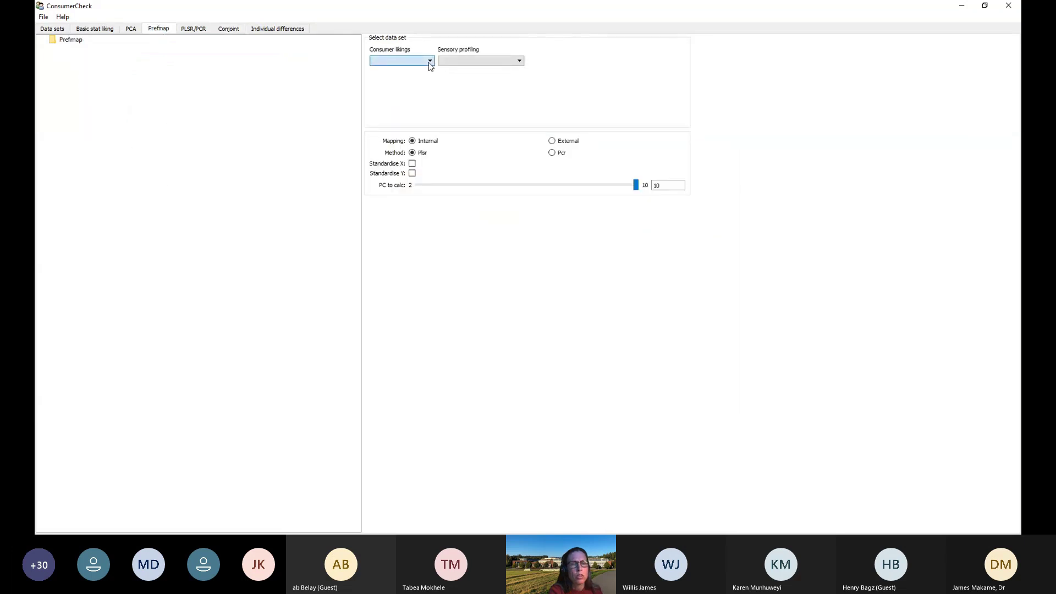
left_click(388, 77)
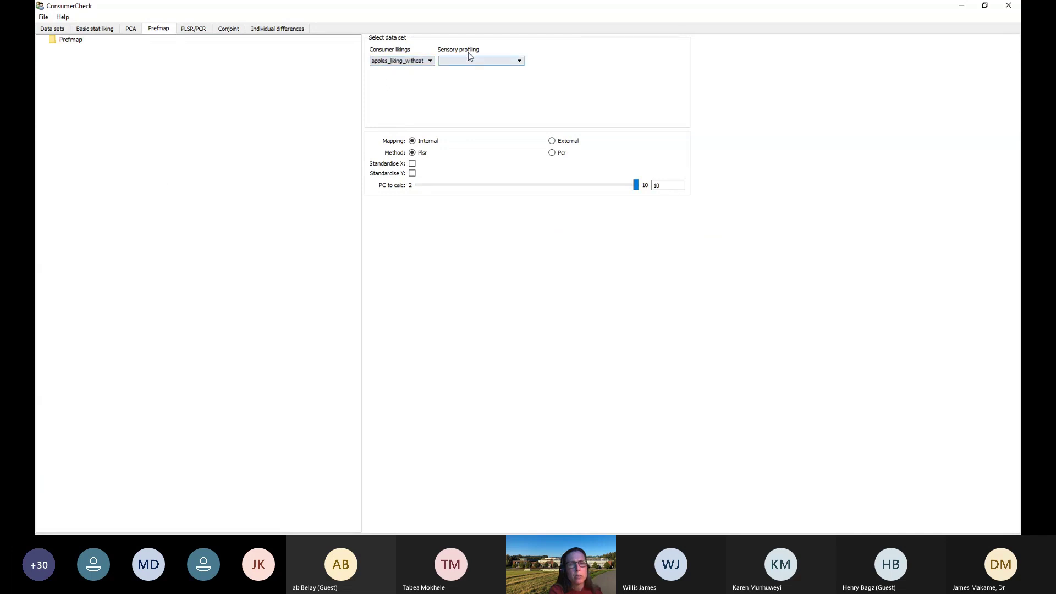
left_click(519, 62)
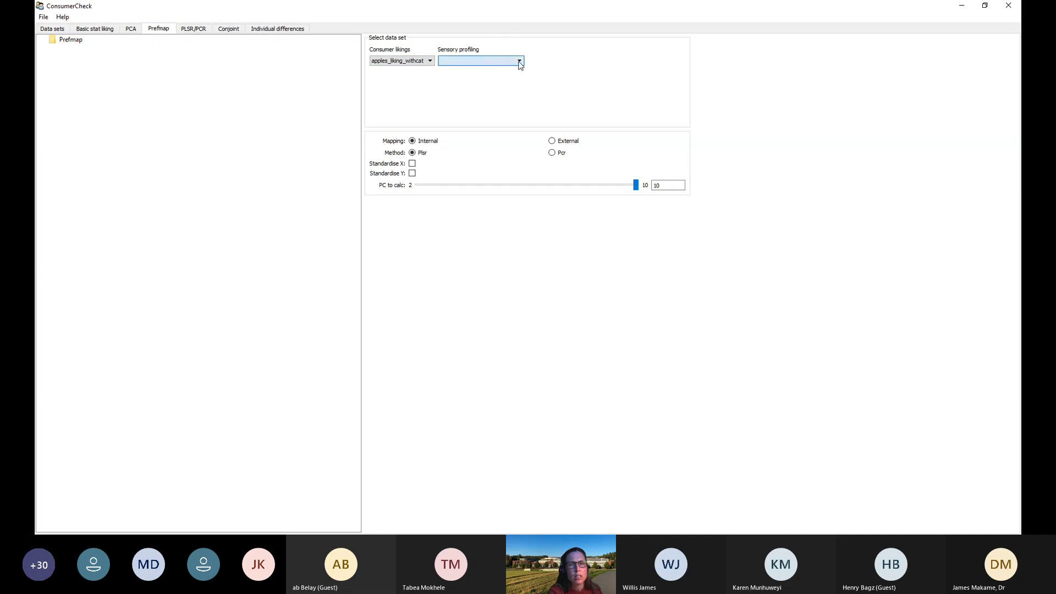
left_click(461, 81)
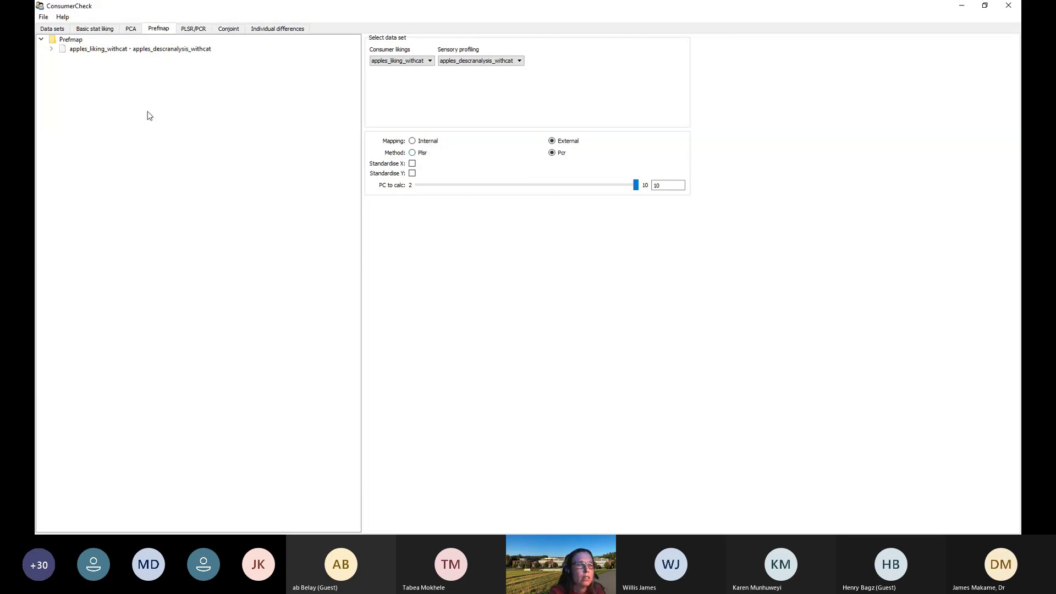
Expand the apples Prefmap results, view the overview plot, and close it
double_click(69, 50)
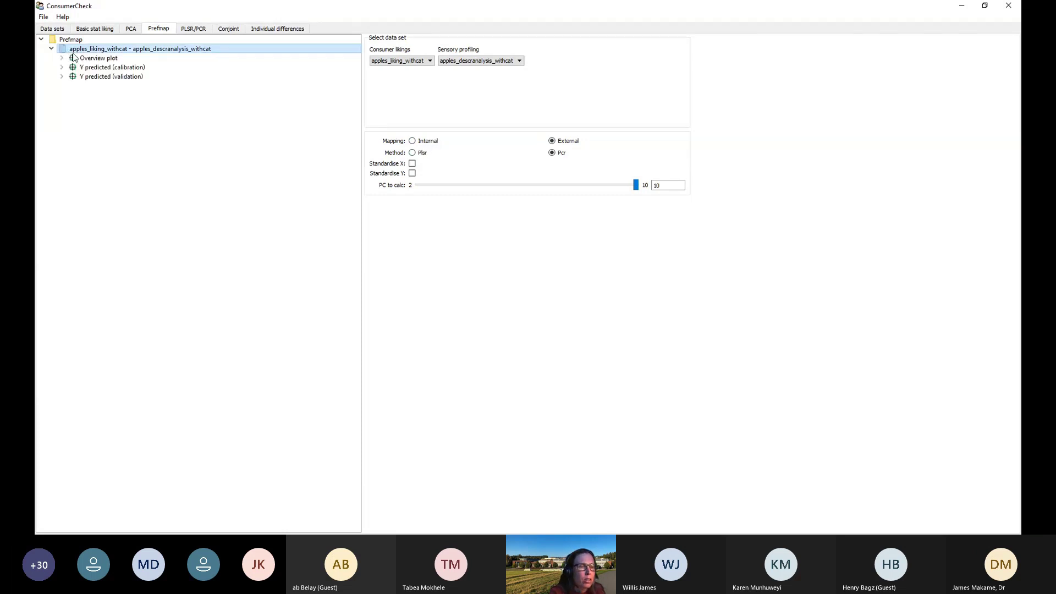
double_click(102, 61)
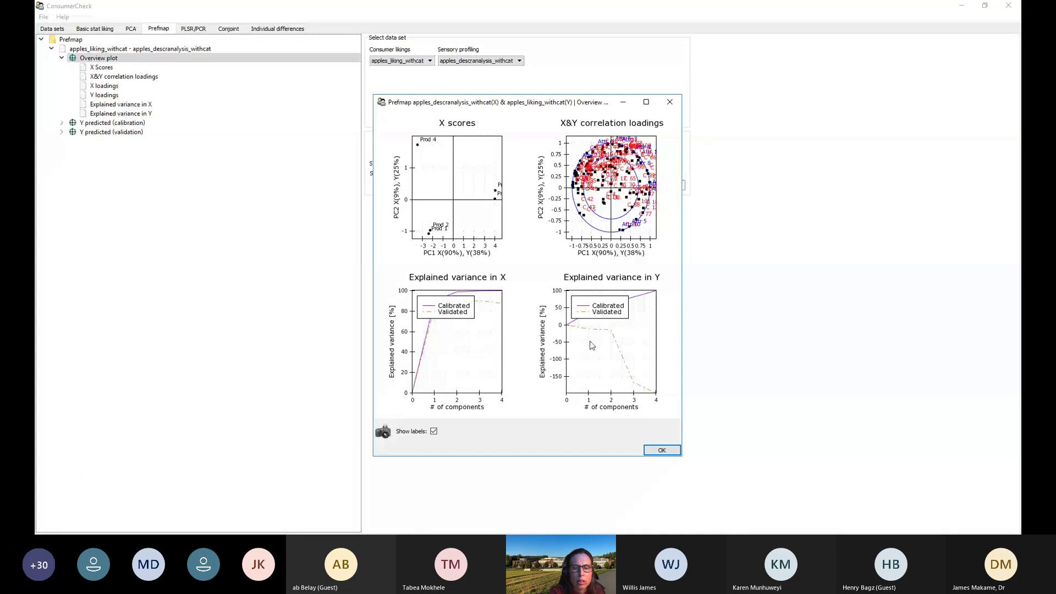
left_click(657, 450)
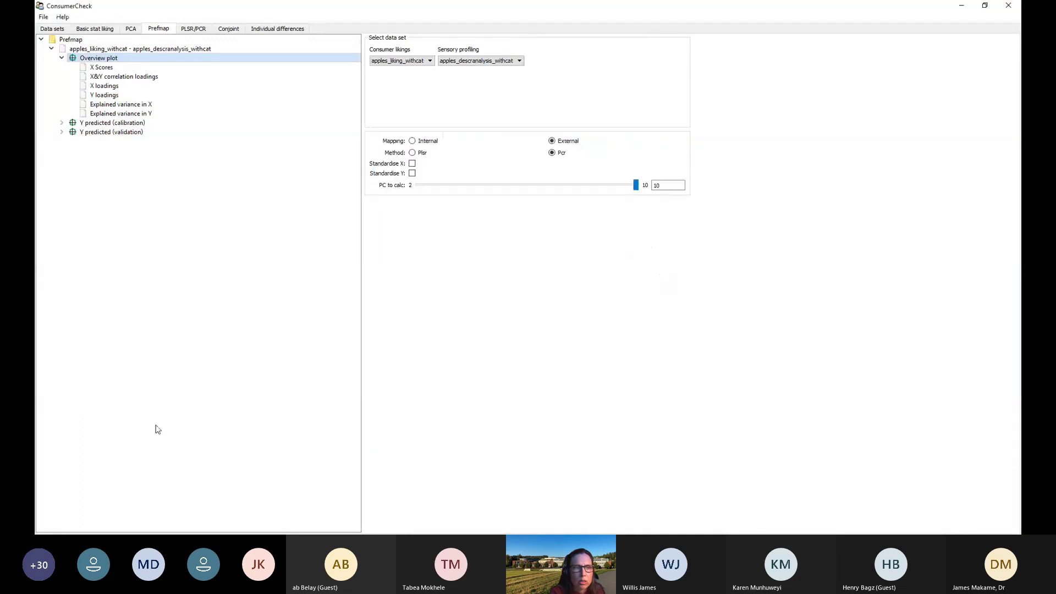
Open the X scores plot of the apples Prefmap in a maximized window and advance to the X & Y correlation loadings plot
left_click(102, 69)
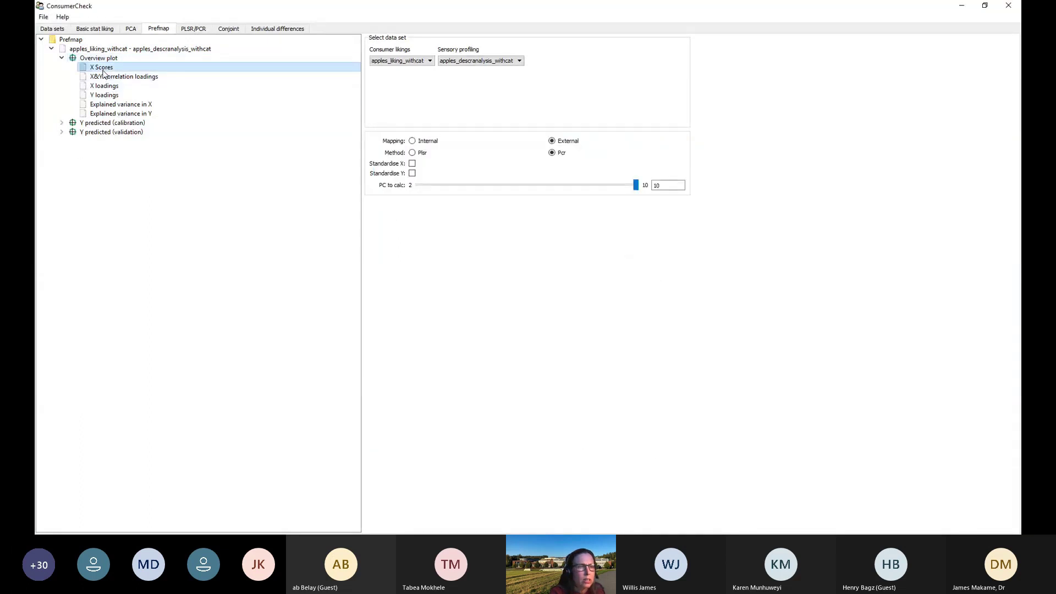
double_click(104, 71)
left_click(635, 103)
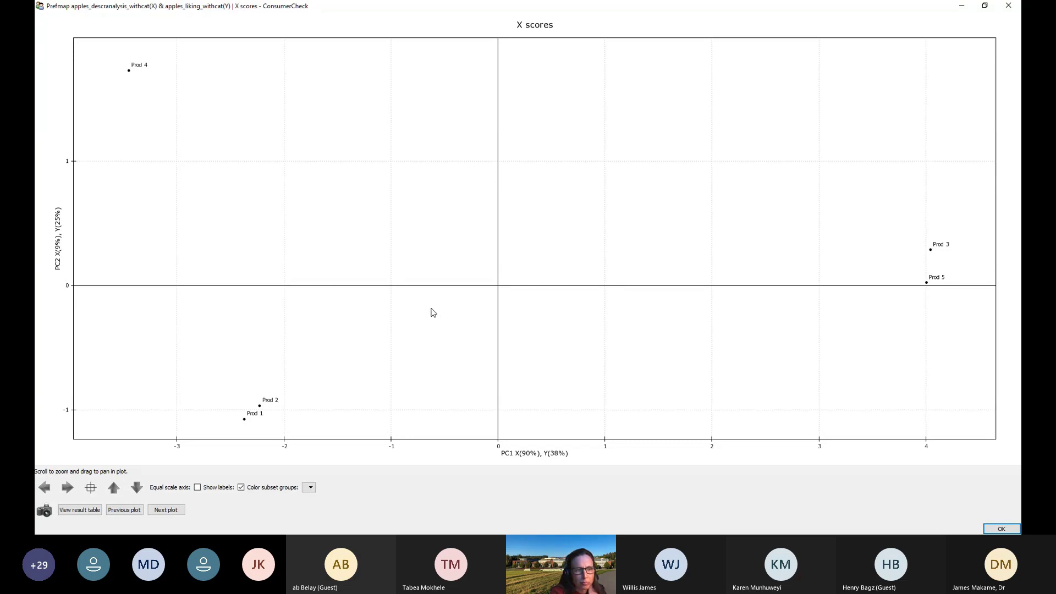
left_click(169, 513)
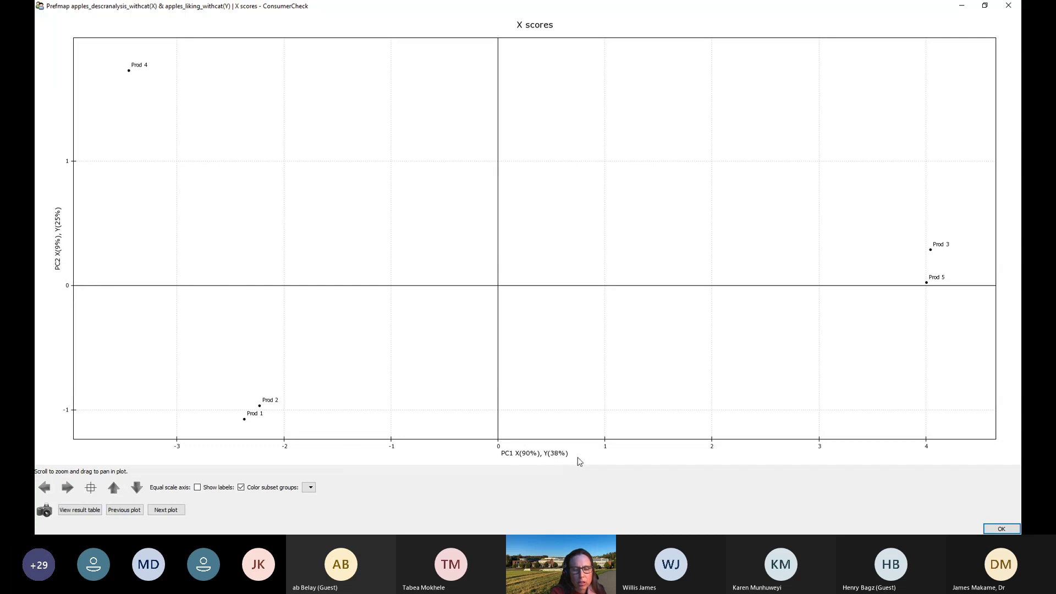
left_click(173, 511)
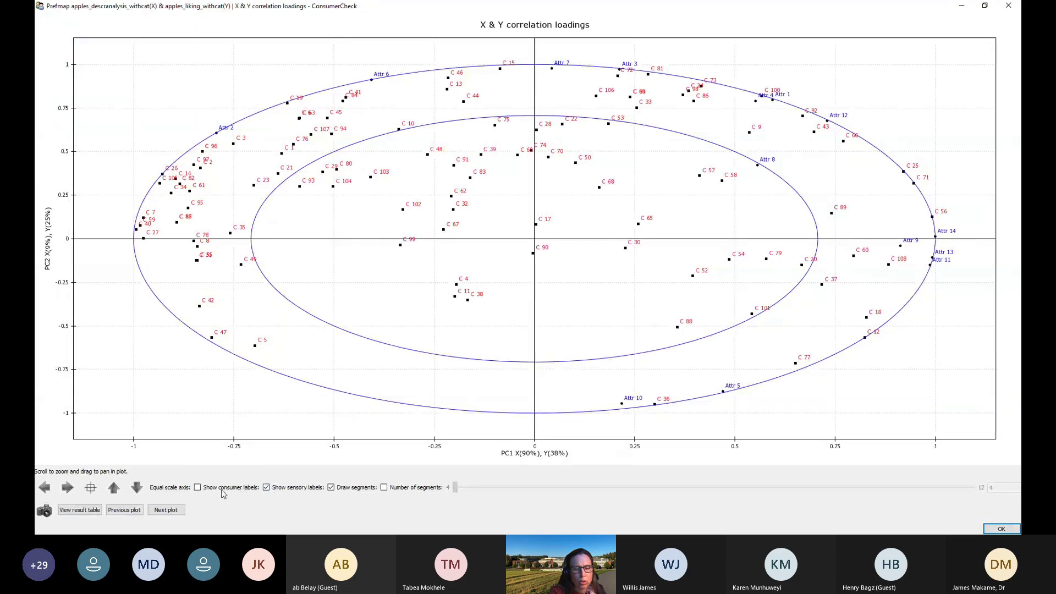
Hide the consumer labels on the correlation loadings plot, revisit the X scores plot and return to the correlation loadings
left_click(266, 488)
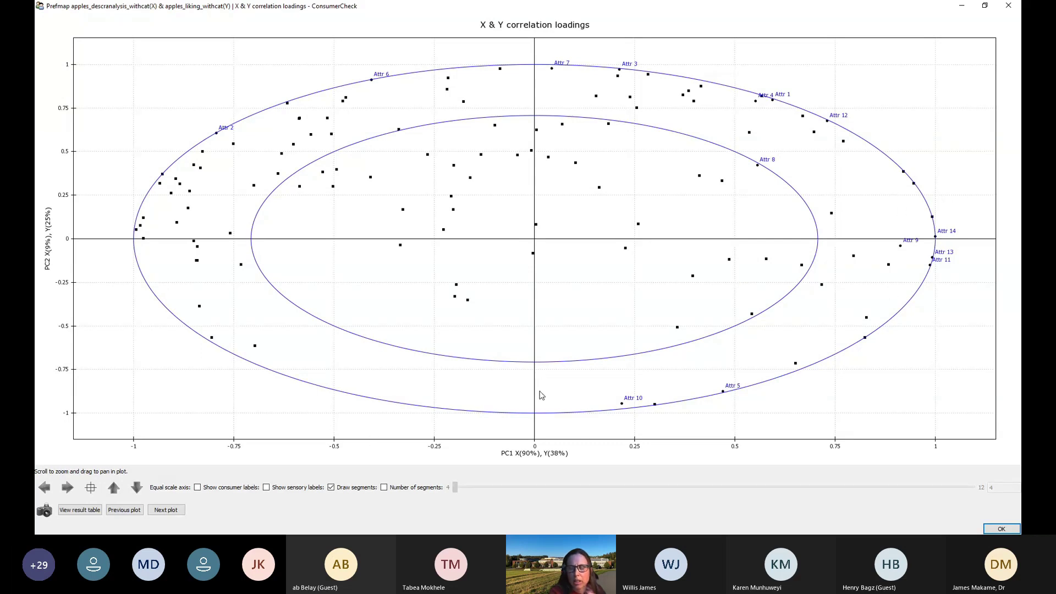
left_click(125, 510)
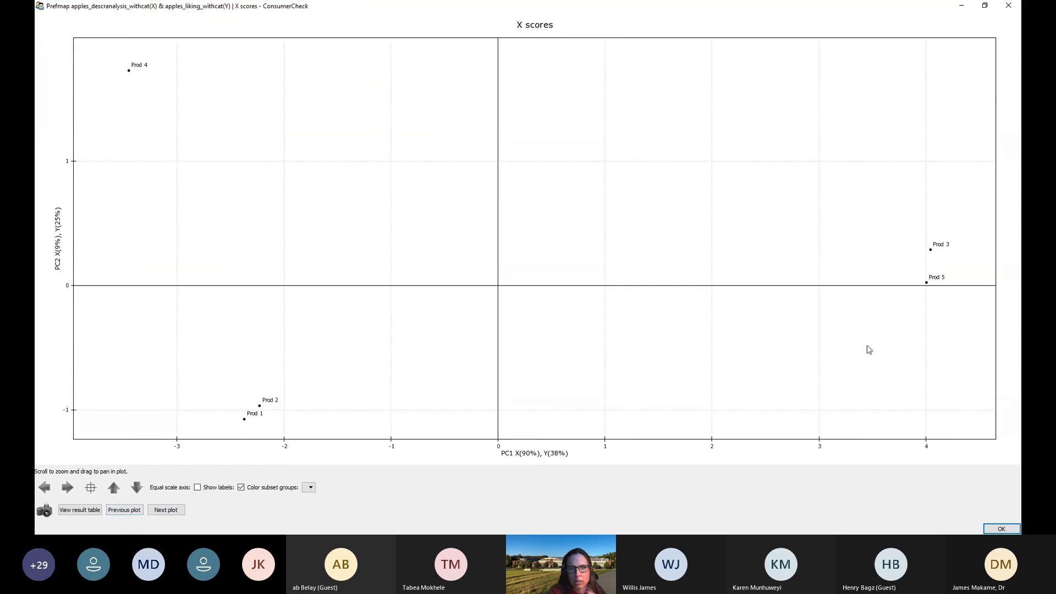
left_click(166, 510)
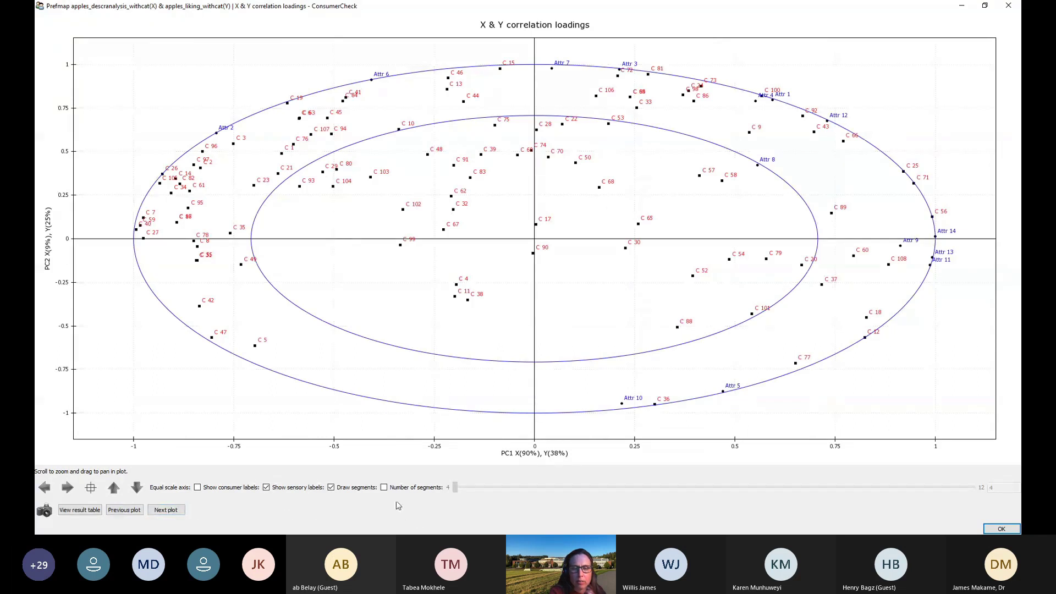
Draw segments on the X & Y correlation loadings plot, trying 5, 8 and 7 before setting the number of segments to 6
left_click(384, 488)
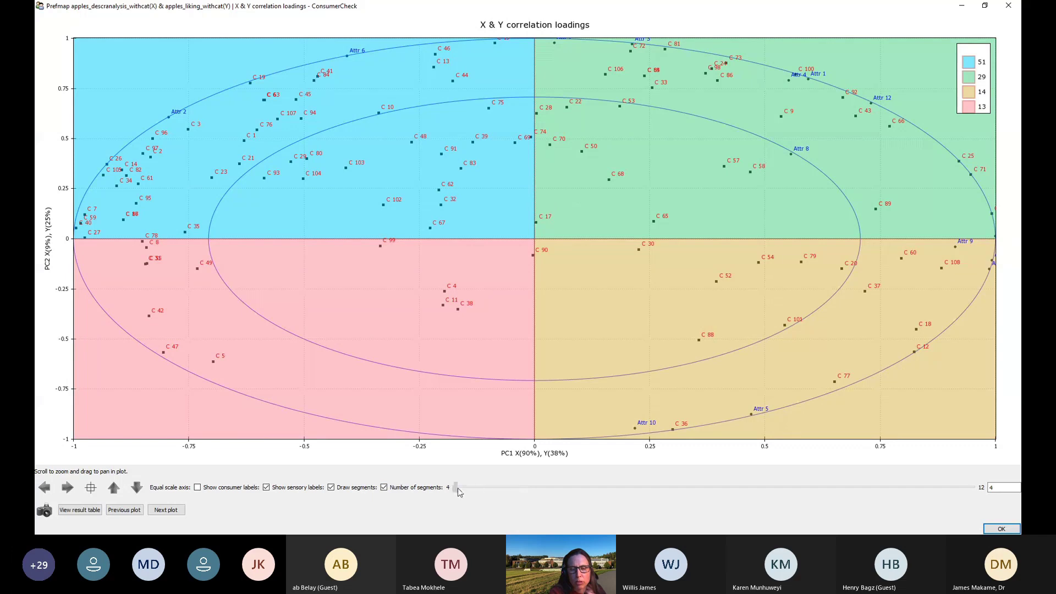
left_click_drag(459, 491, 492, 498)
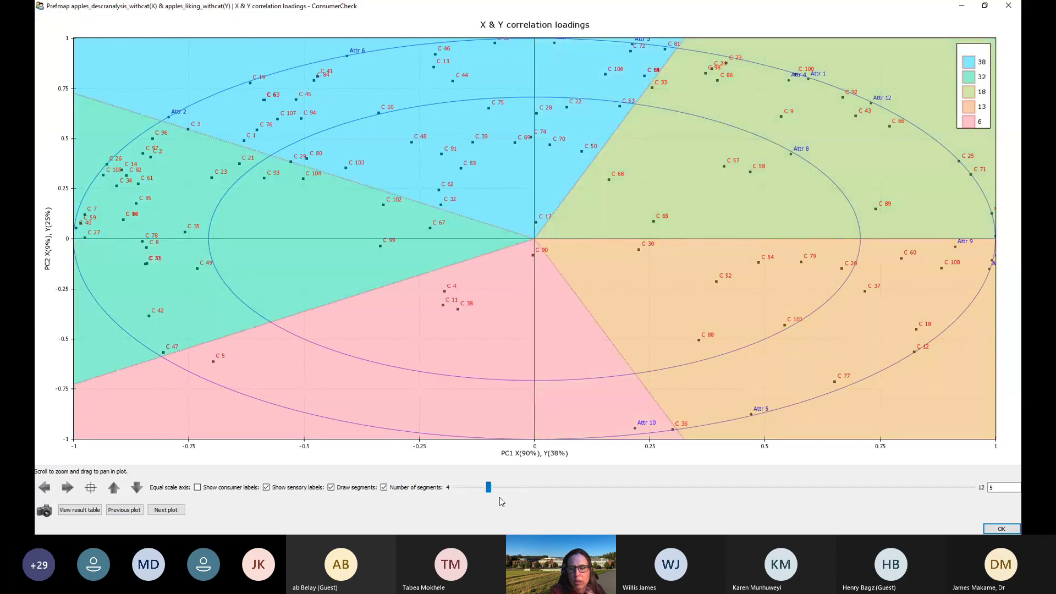
left_click(1004, 488)
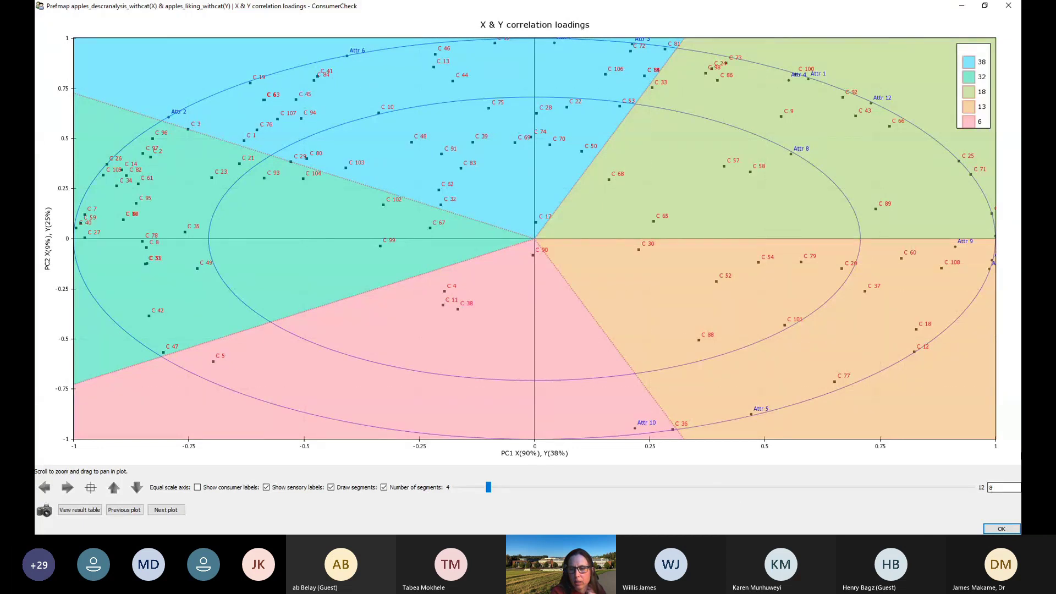
left_click_drag(487, 487, 713, 487)
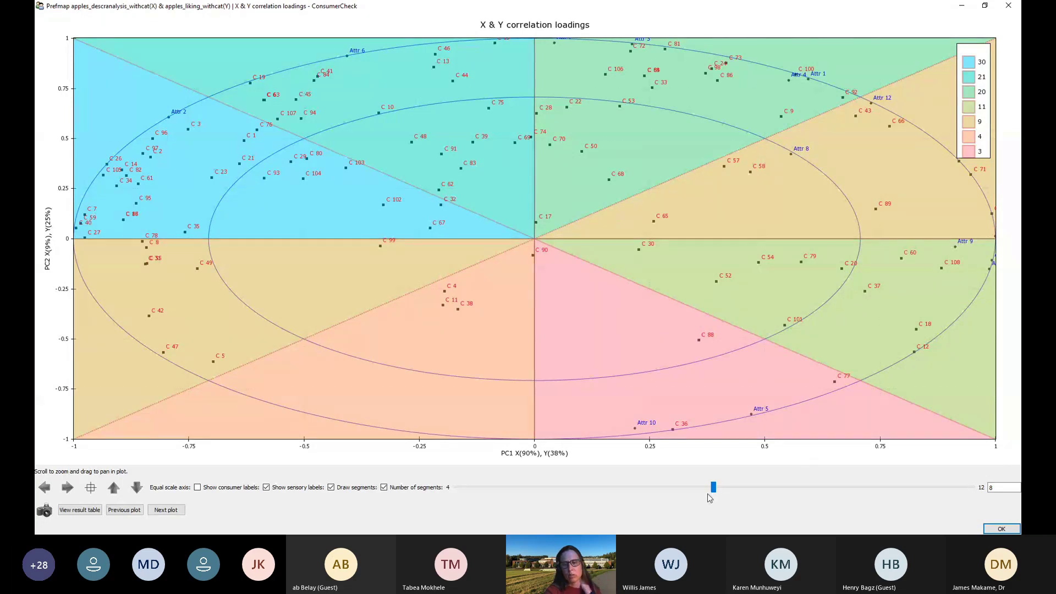
left_click(581, 488)
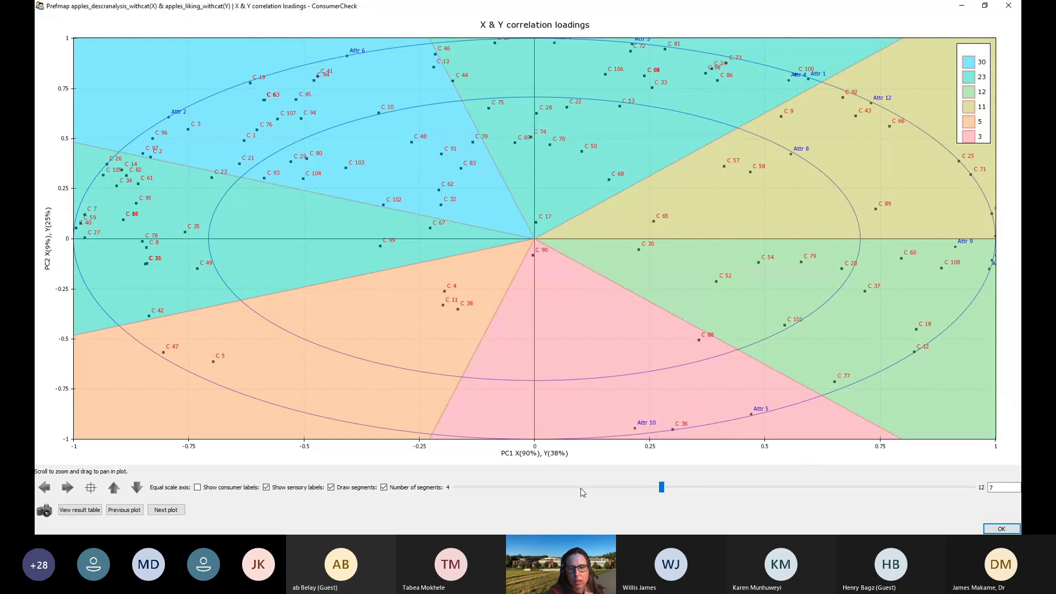
left_click(523, 488)
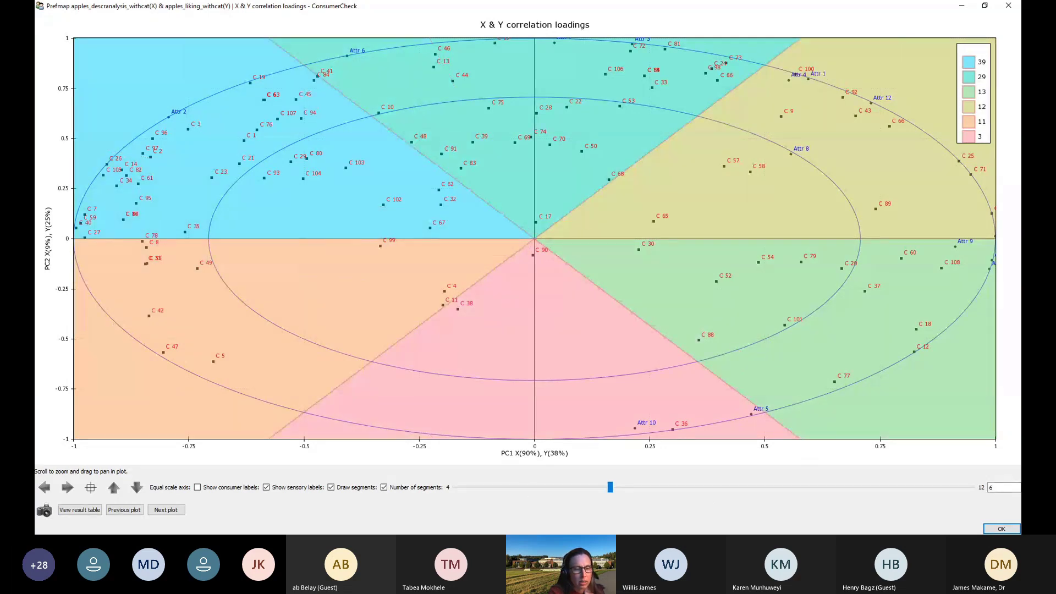
View the result table of the X & Y correlation loadings, stepping through rows Attr 3 to Attr 5, and close the table and plot
left_click(84, 512)
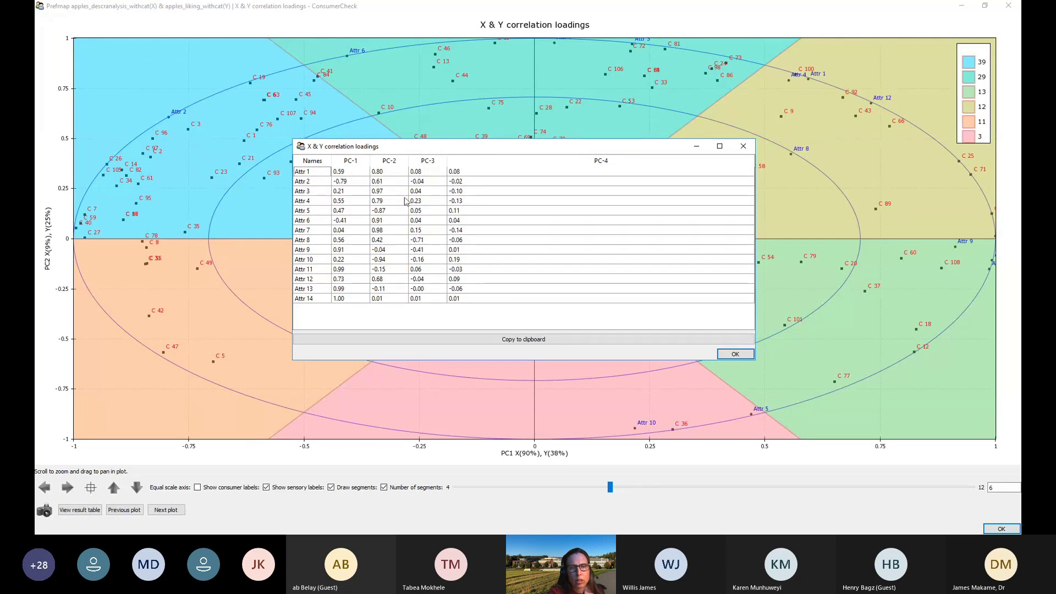
left_click(753, 191)
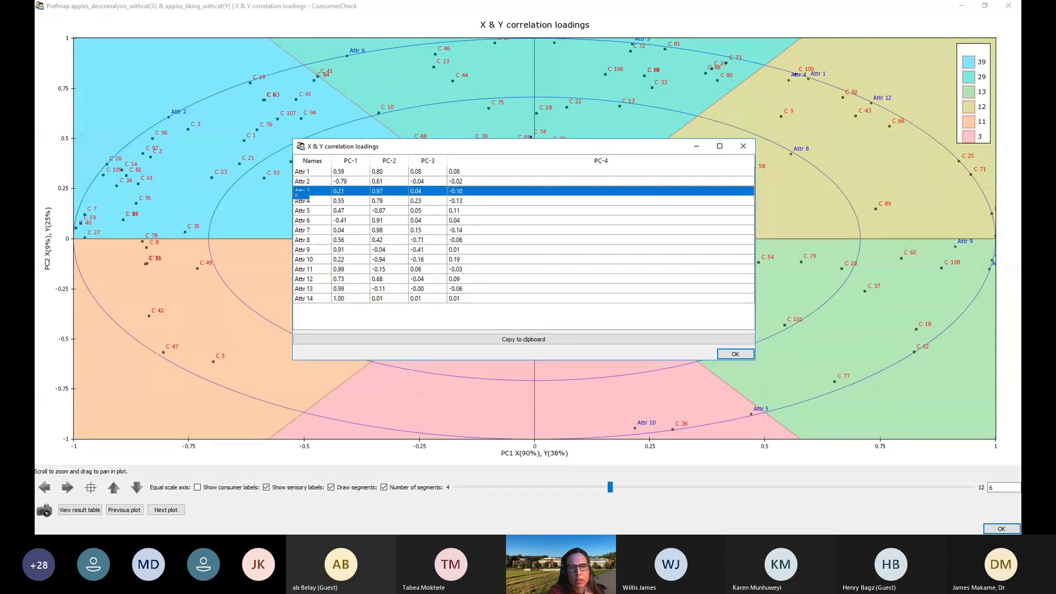
key("Down")
key("Down")
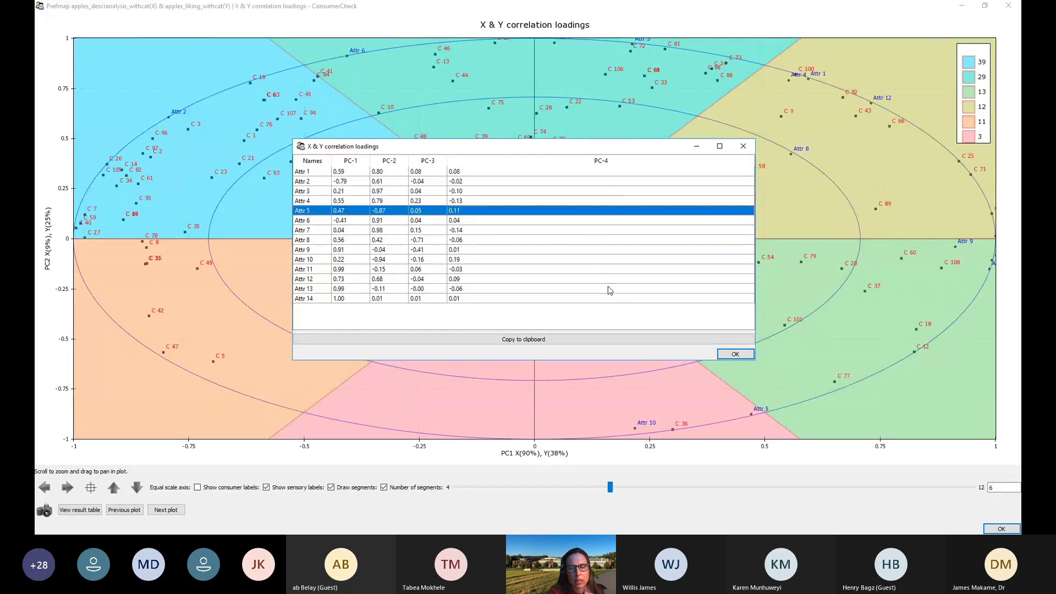
left_click(735, 354)
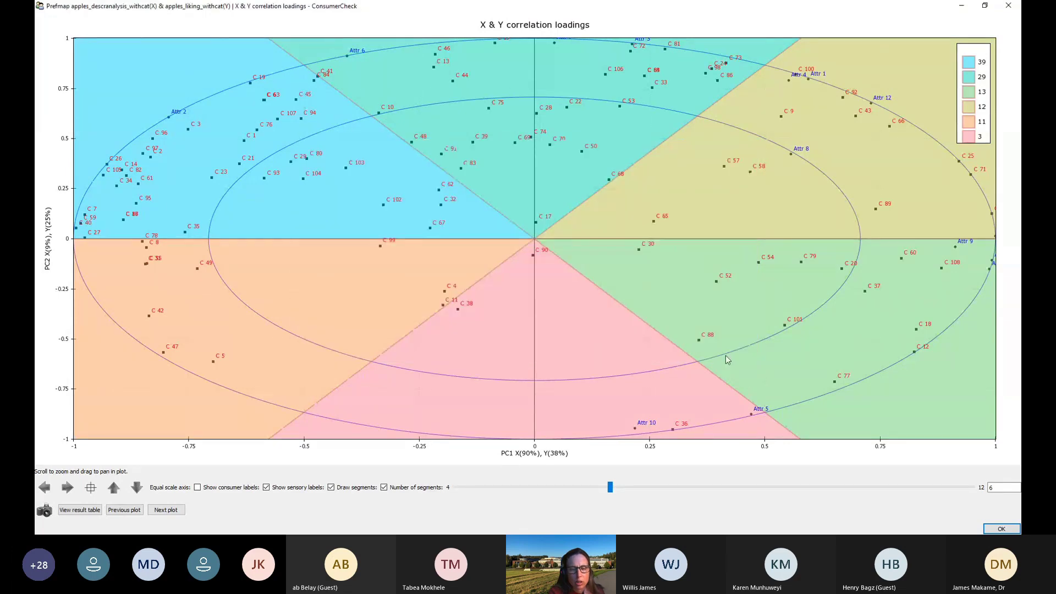
left_click(1001, 529)
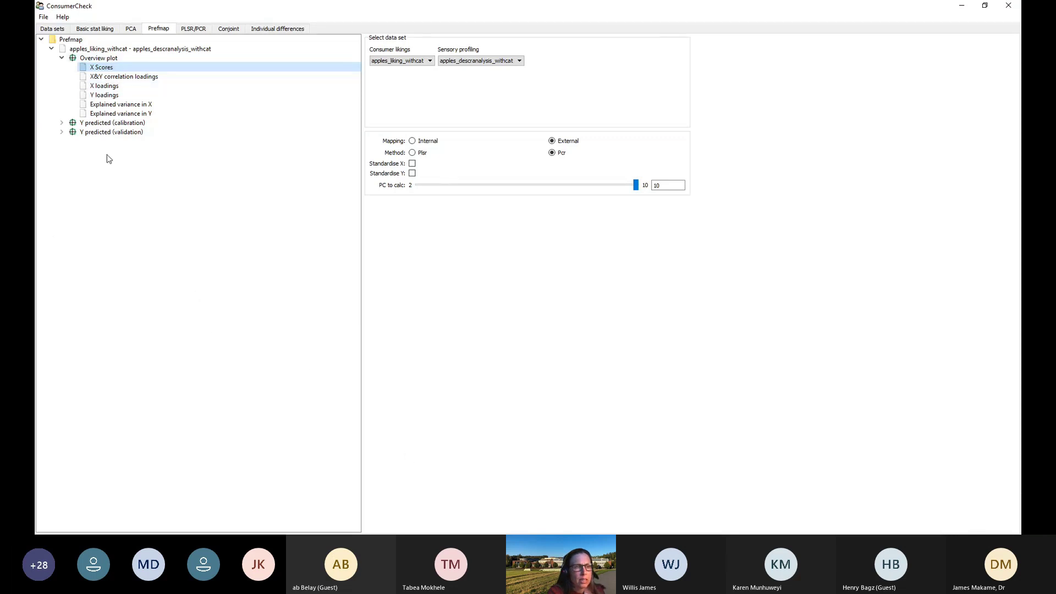
Look at the Individual differences analysis setup and go back to the basic liking statistics of ham_consumer_liking
left_click(100, 80)
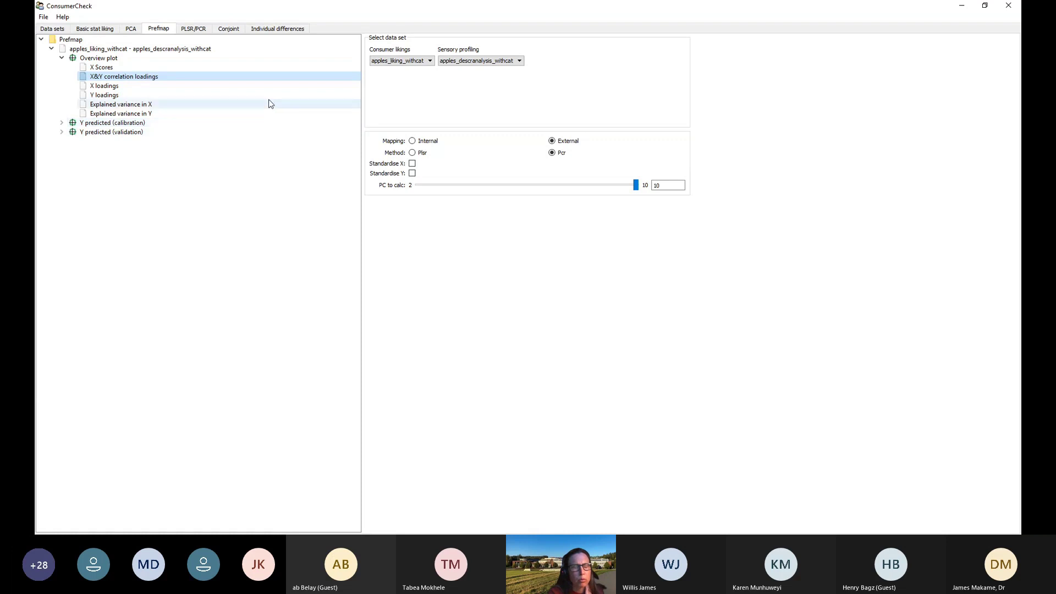
left_click(270, 31)
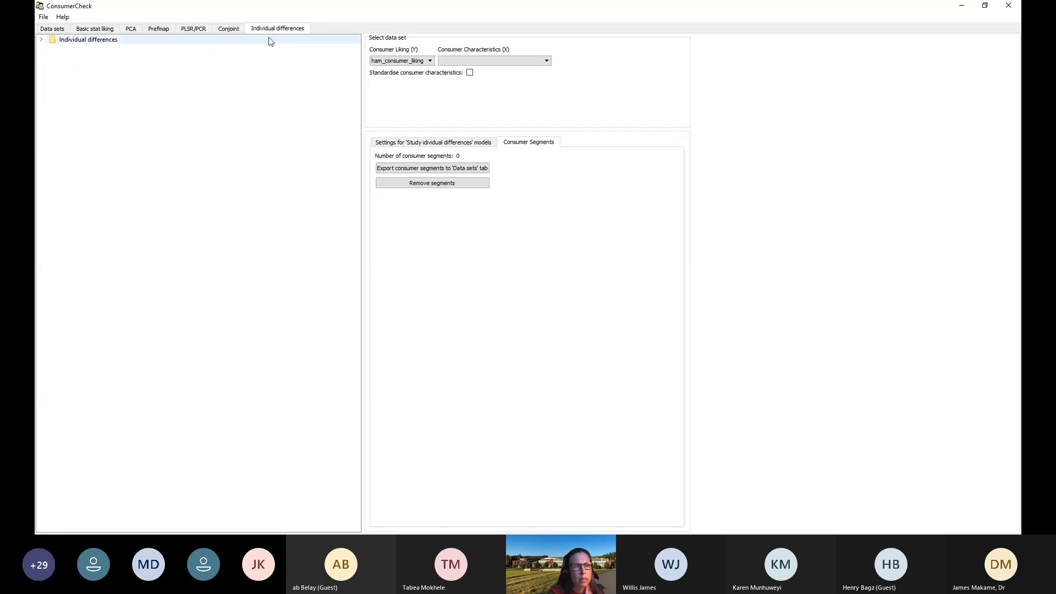
left_click(100, 32)
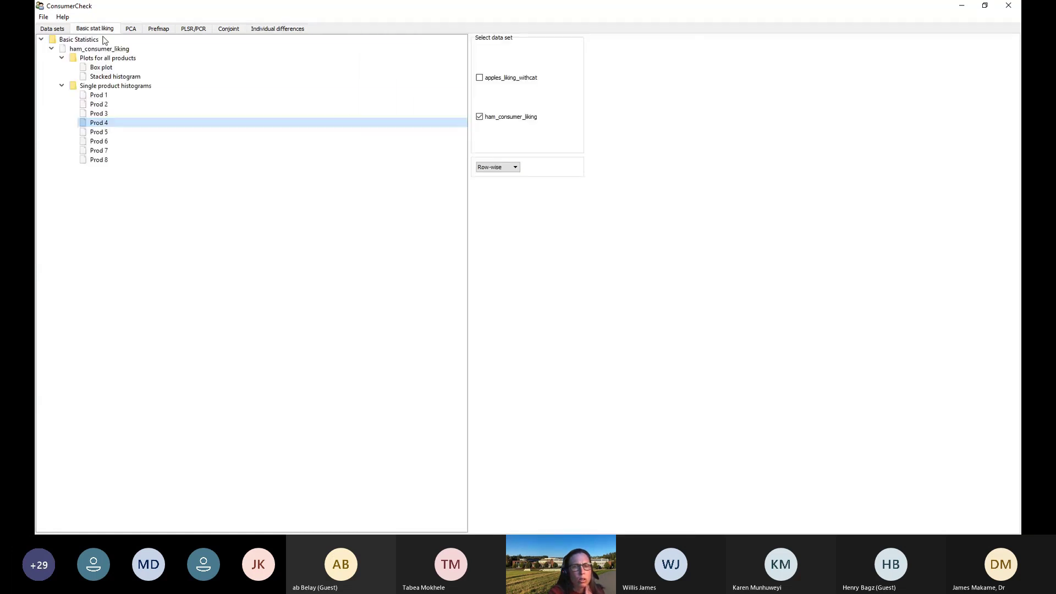